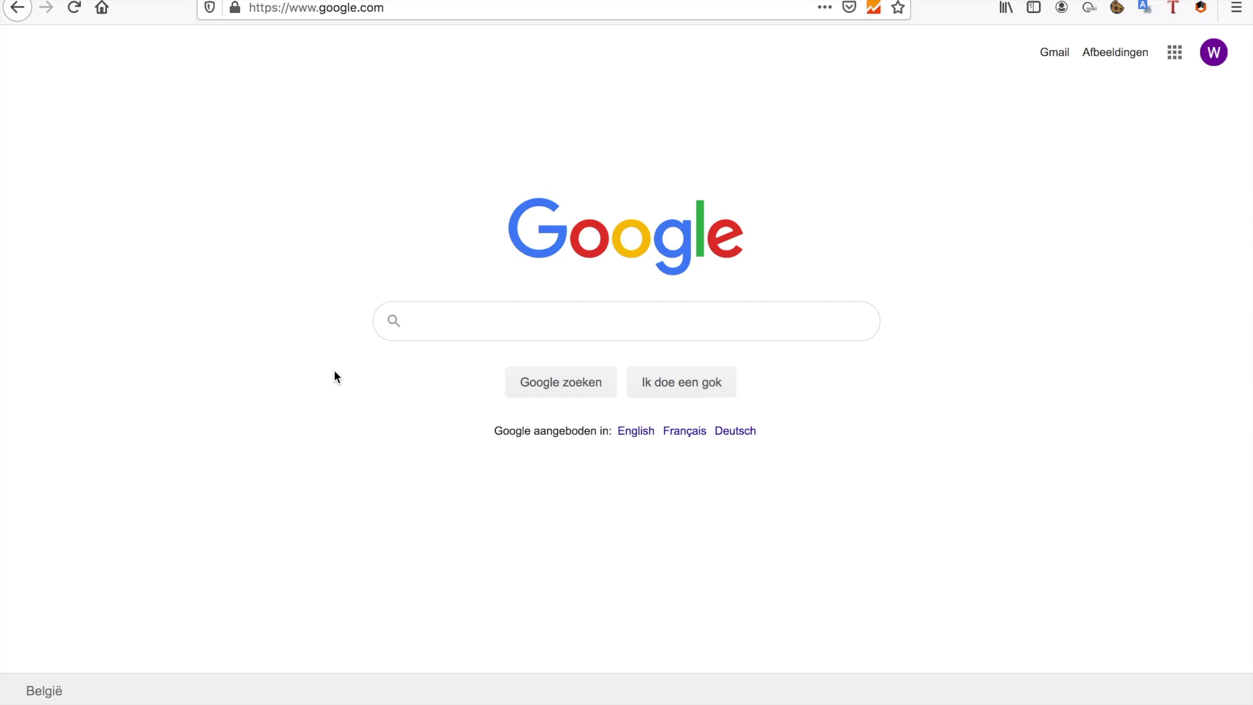
# - Search Google for site:google.com
pyautogui.click(445, 315)
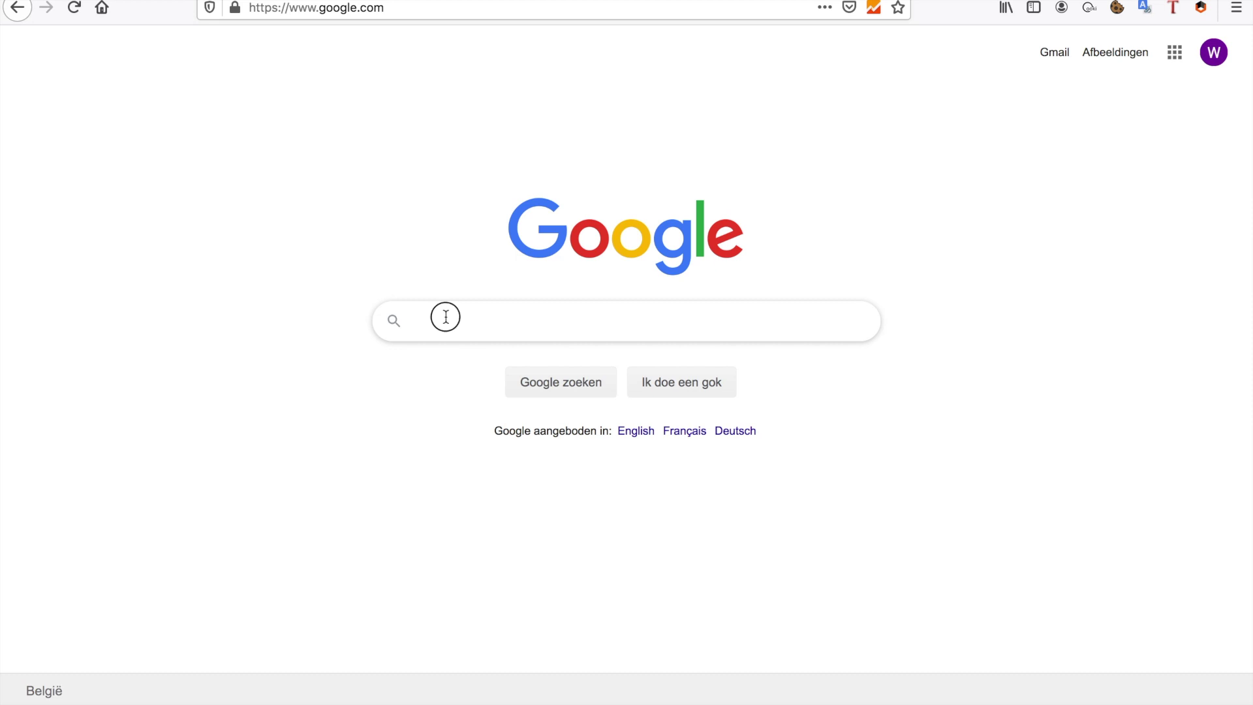
pyautogui.write('go')
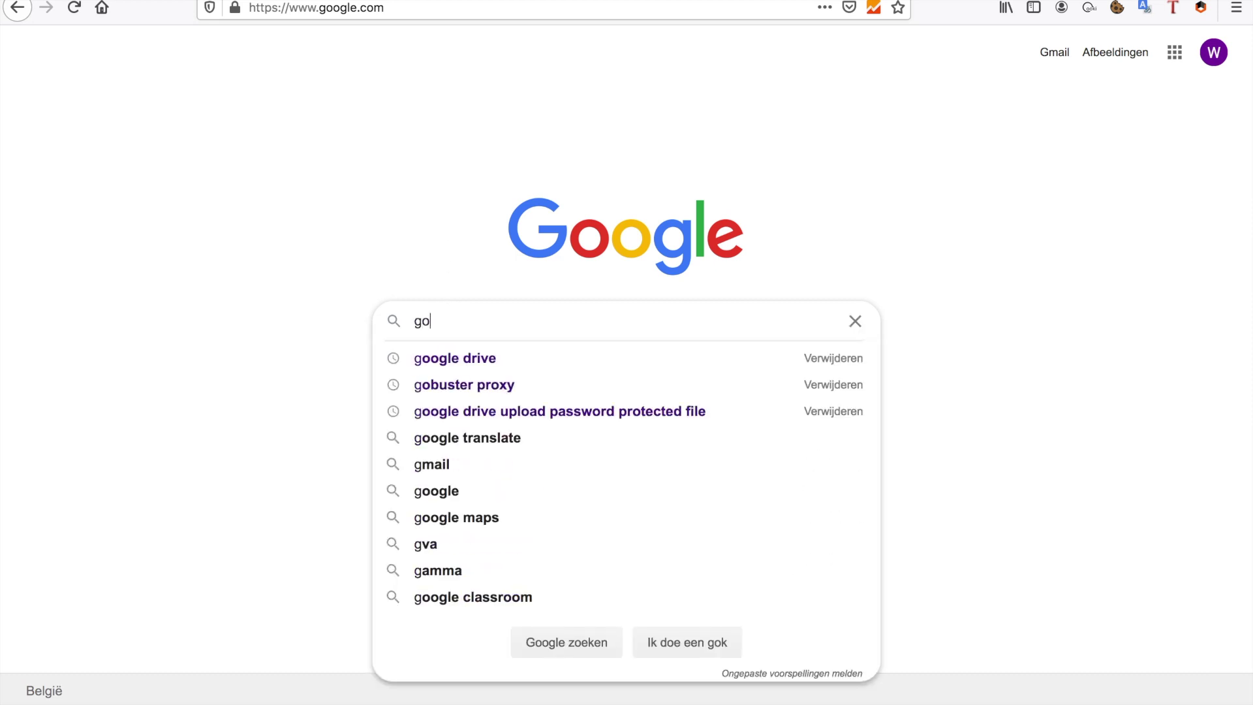
pyautogui.write('ogle.com')
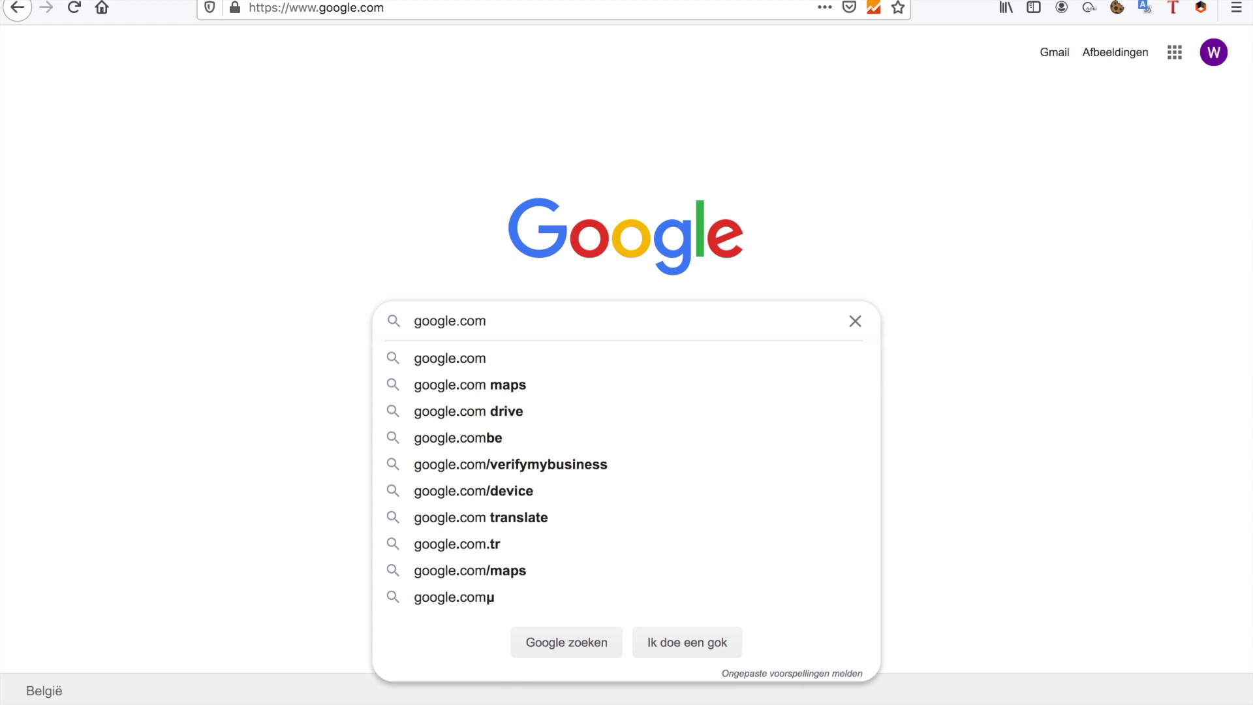
pyautogui.press('Home')
pyautogui.write('(')
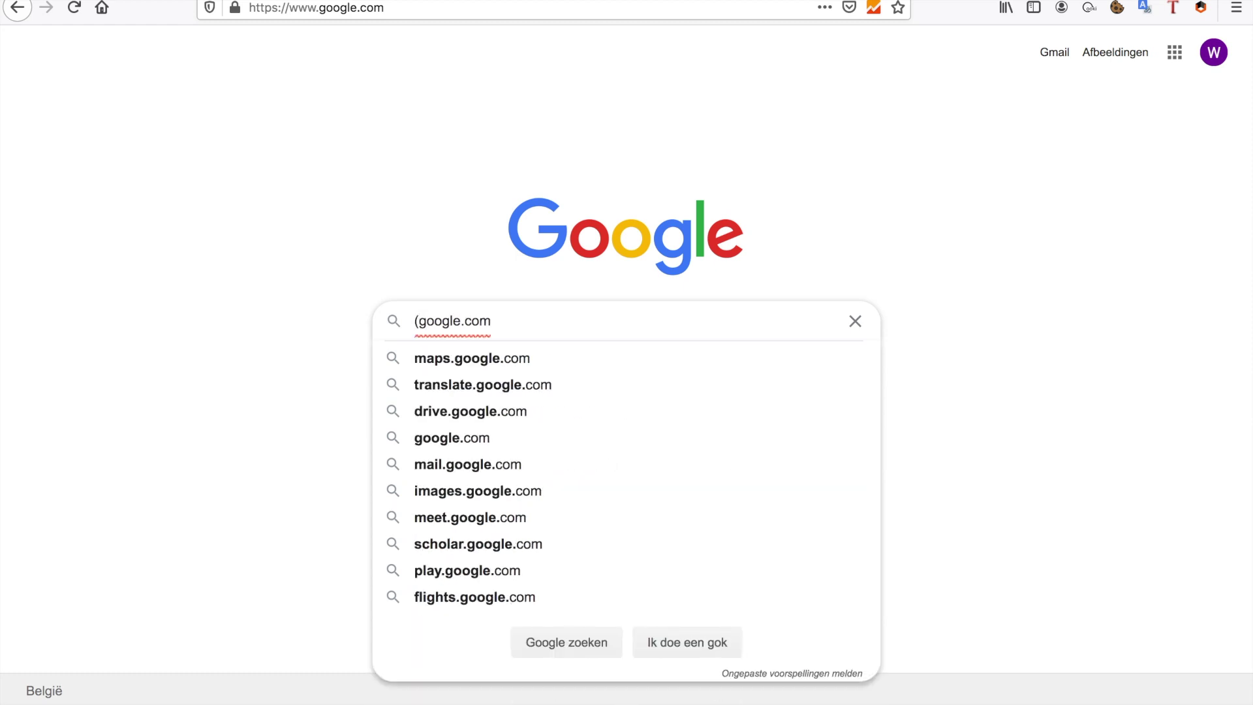
pyautogui.press('BackSpace')
pyautogui.write('*.')
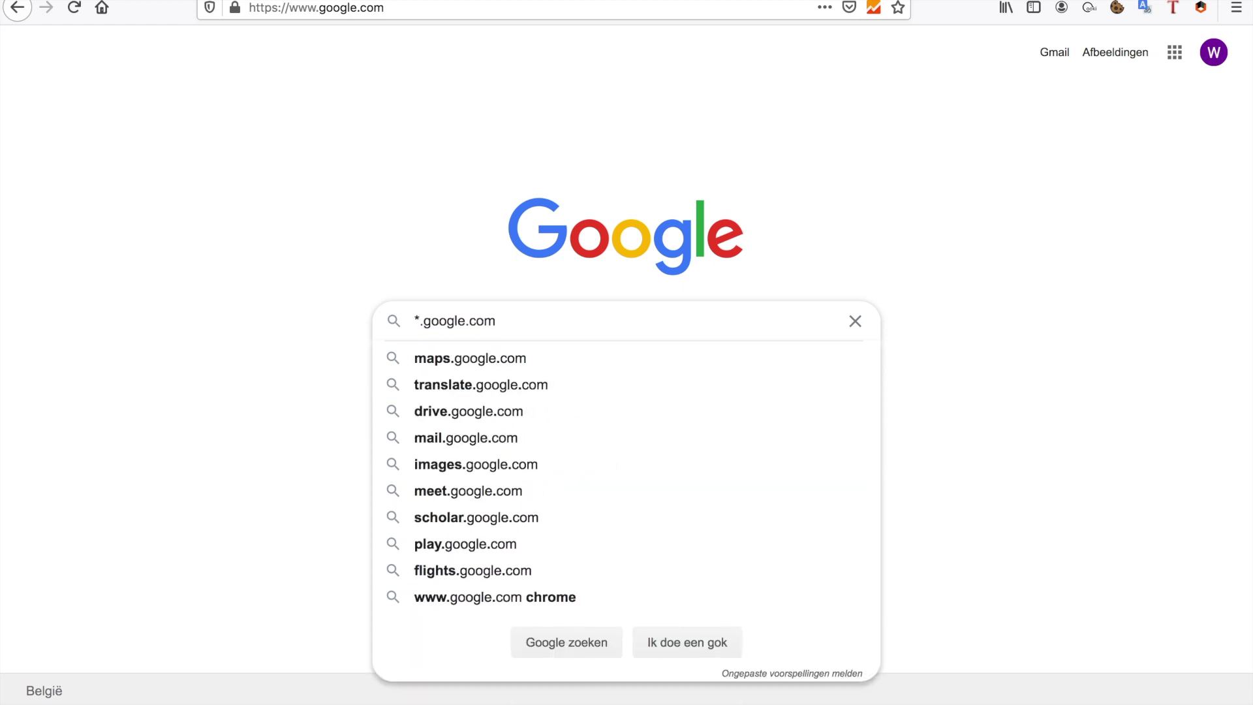
pyautogui.press('BackSpace')
pyautogui.press('BackSpace')
pyautogui.write('site:')
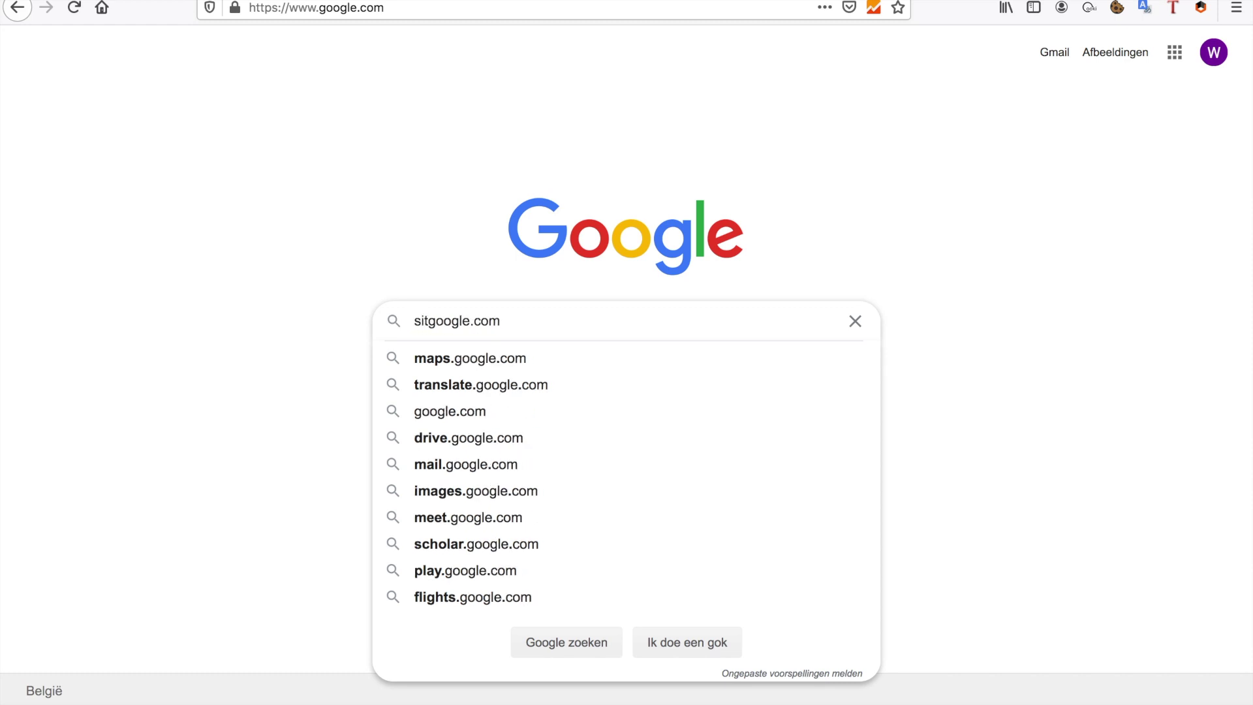
pyautogui.press('Return')
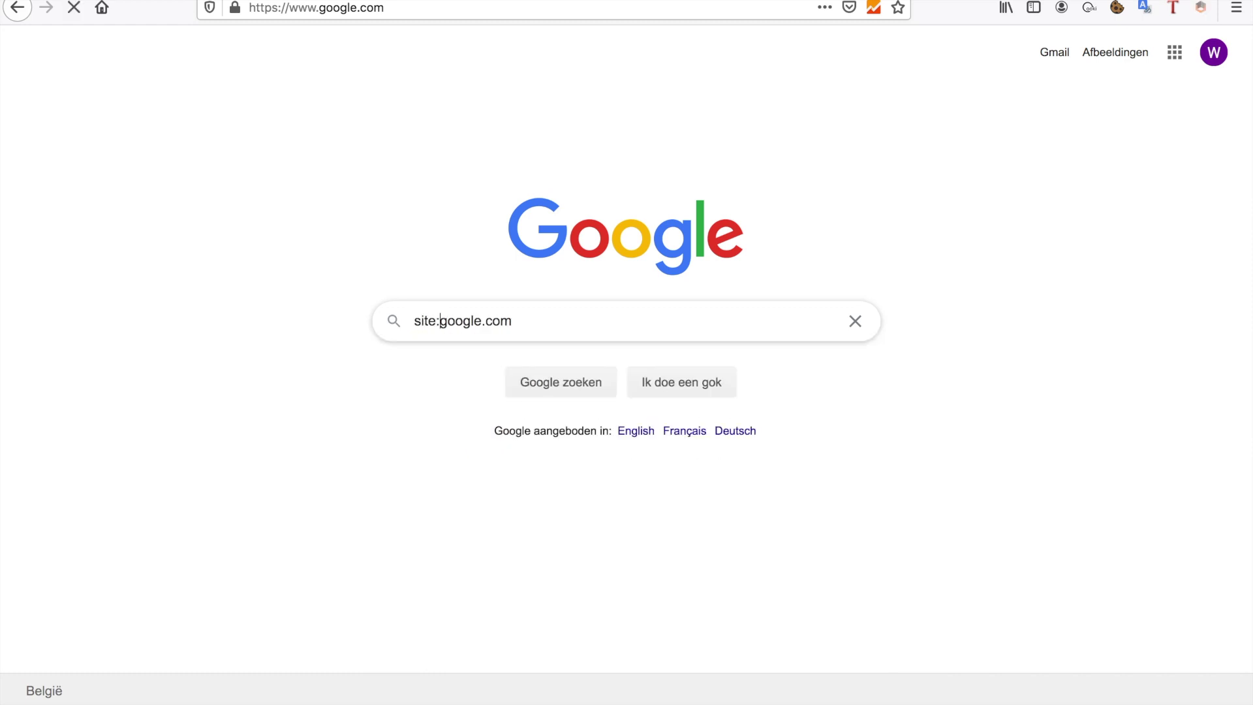
# - Resubmit site:google.com and scroll through its roughly 590,000,000 results
pyautogui.click(400, 56)
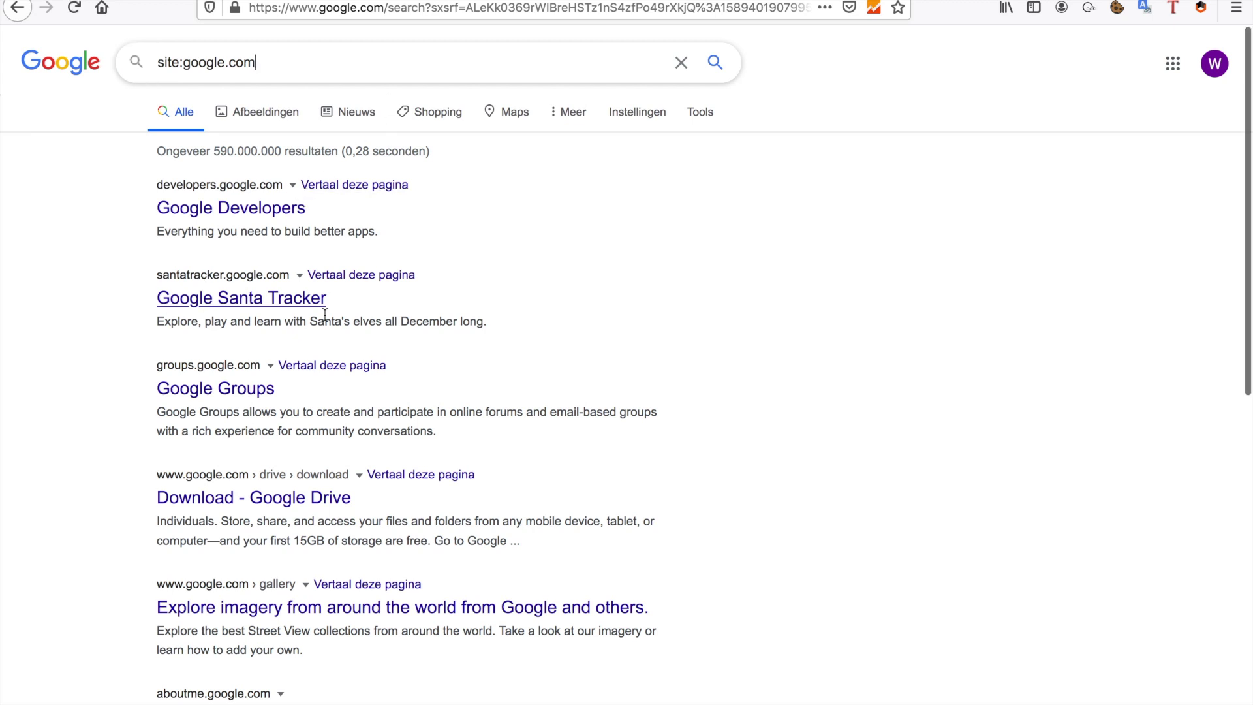
pyautogui.press('Return')
pyautogui.scroll(-5, 380, 500)
pyautogui.scroll(-1, 380, 499)
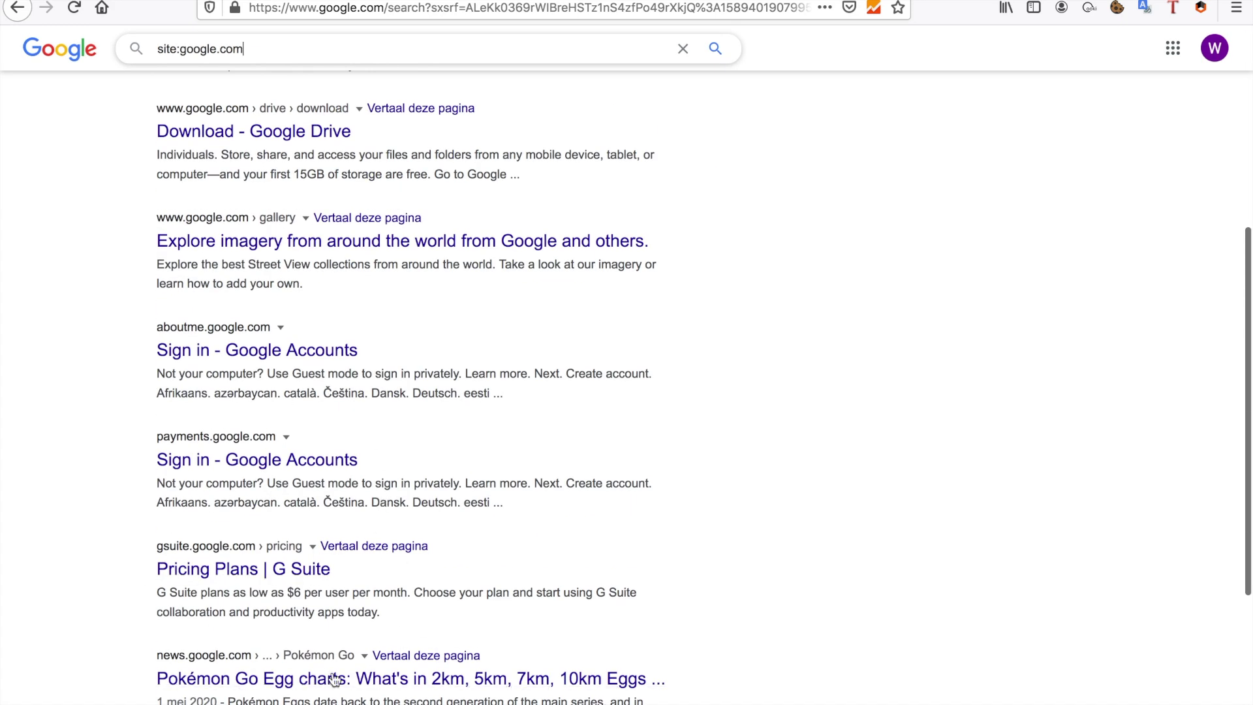
pyautogui.scroll(-3, 441, 511)
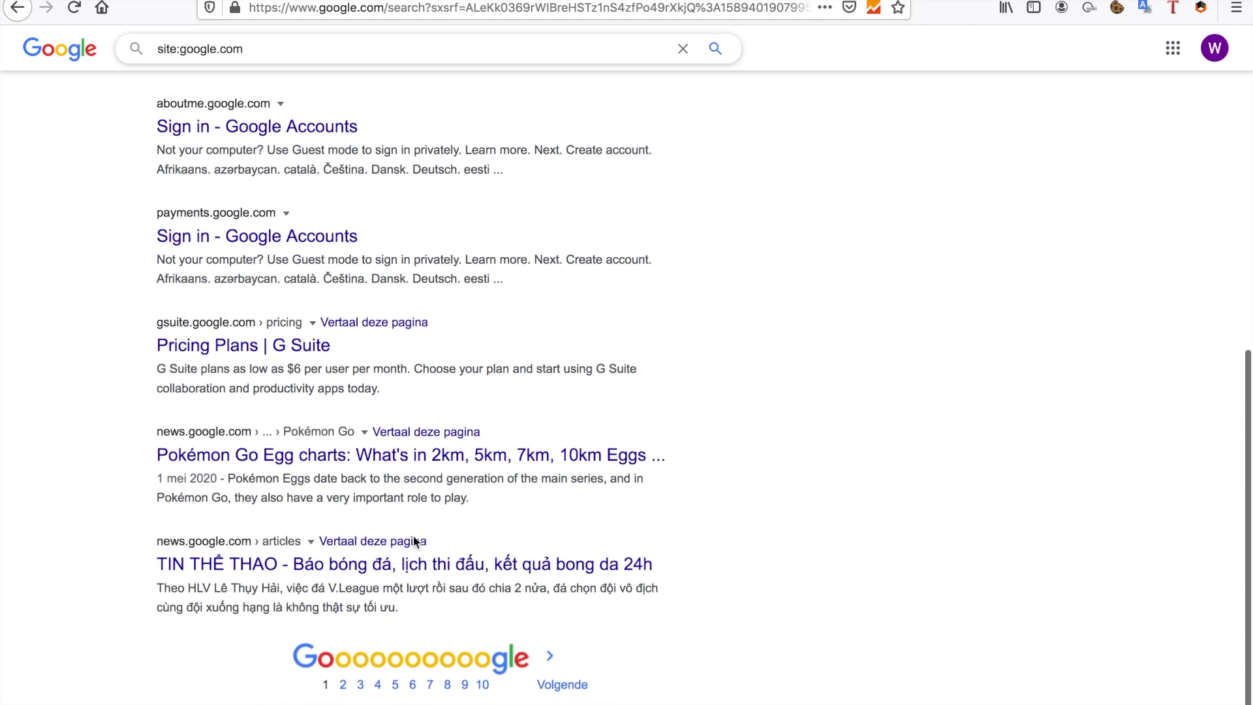
pyautogui.click(305, 37)
pyautogui.write('-news')
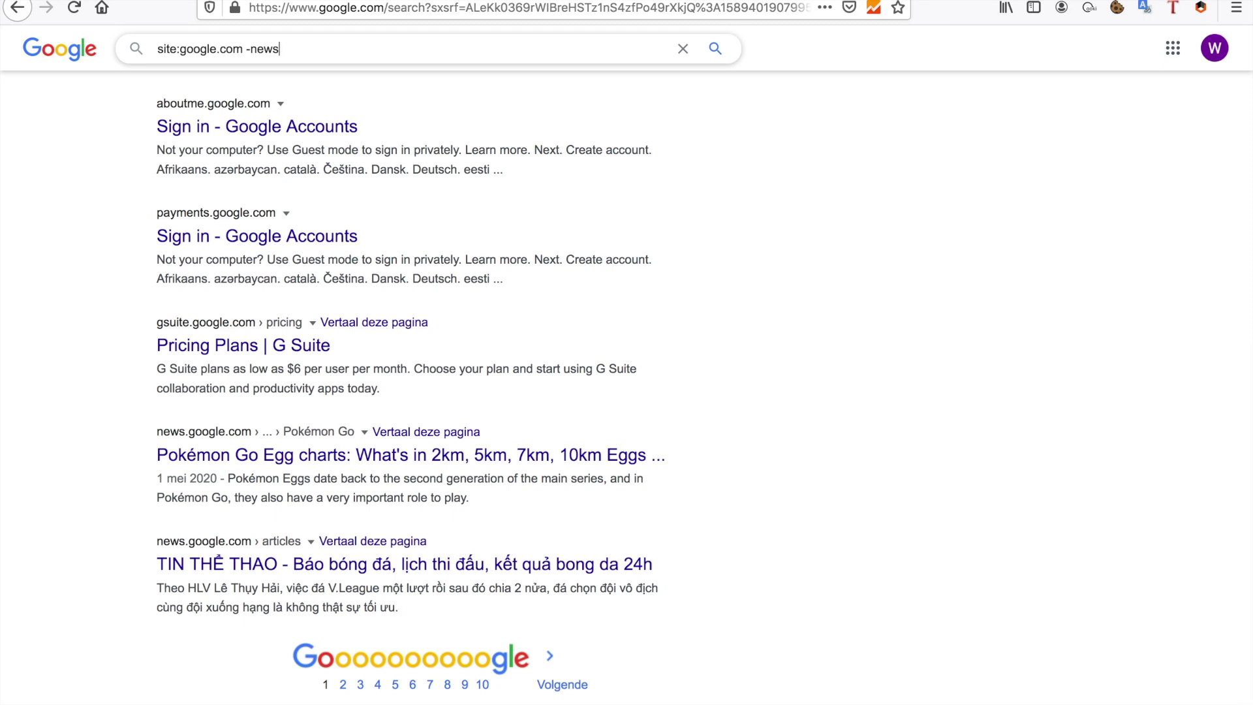
pyautogui.press('Return')
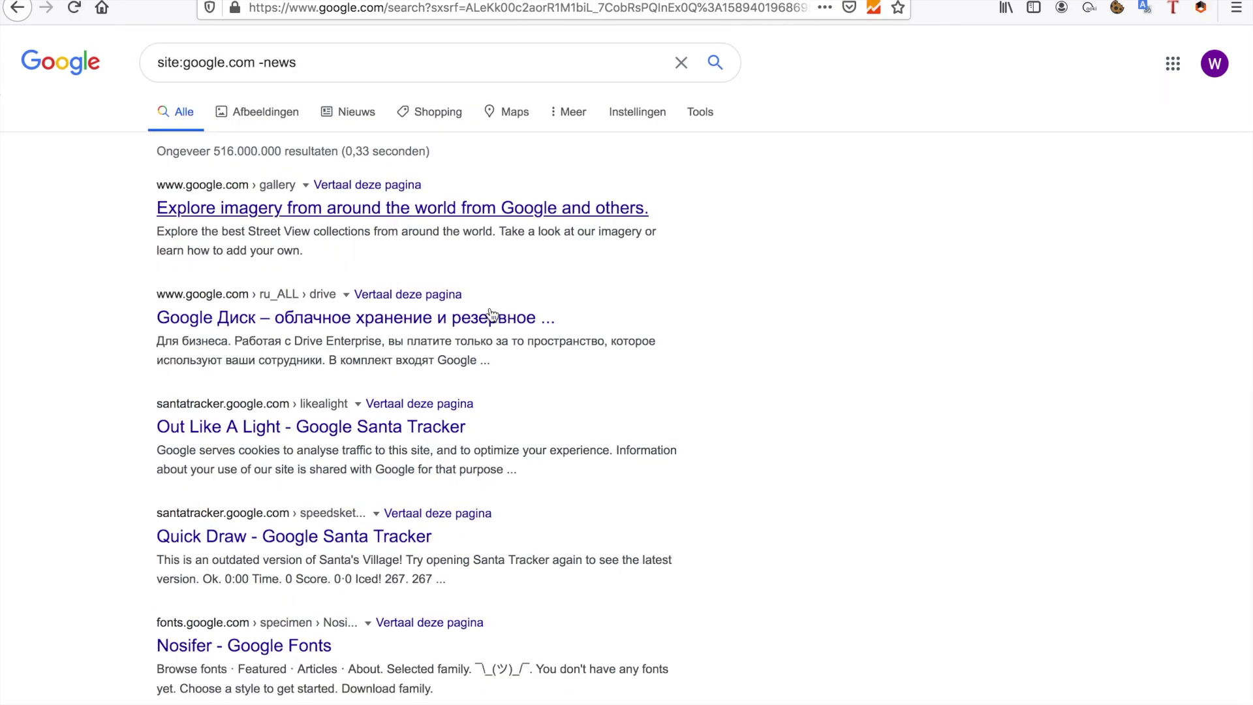
pyautogui.click(400, 49)
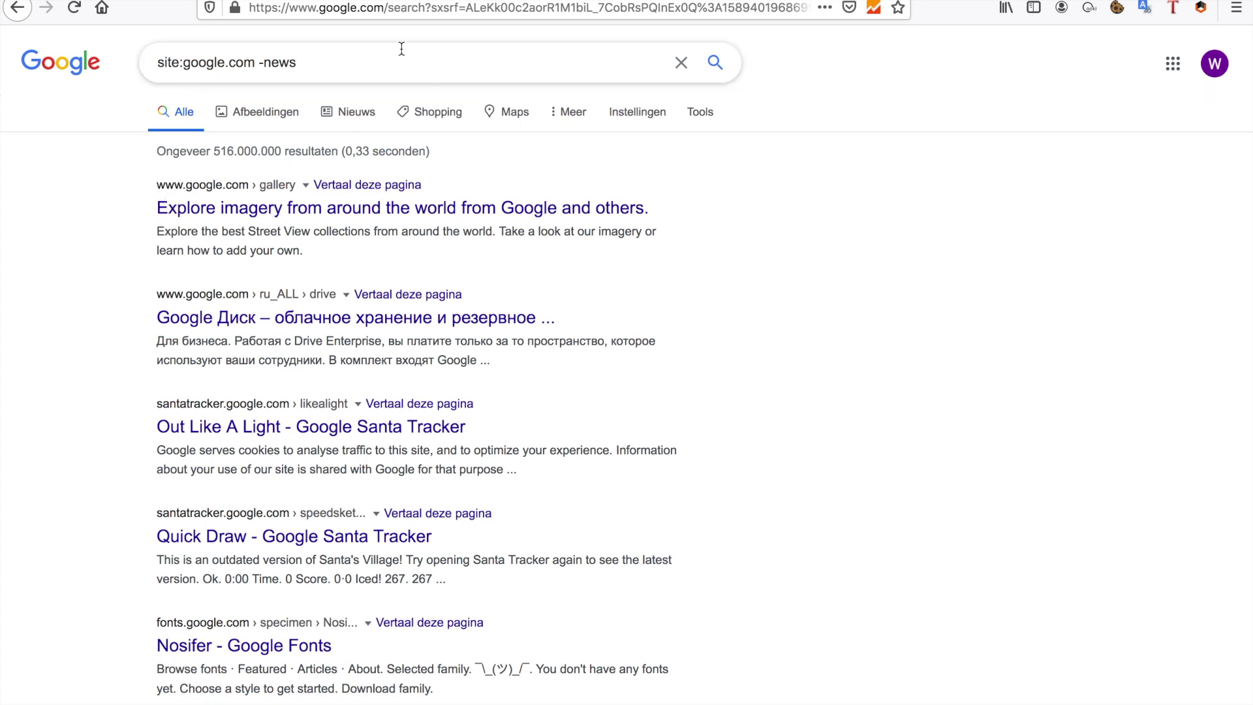
pyautogui.write('-www')
pyautogui.press('Return')
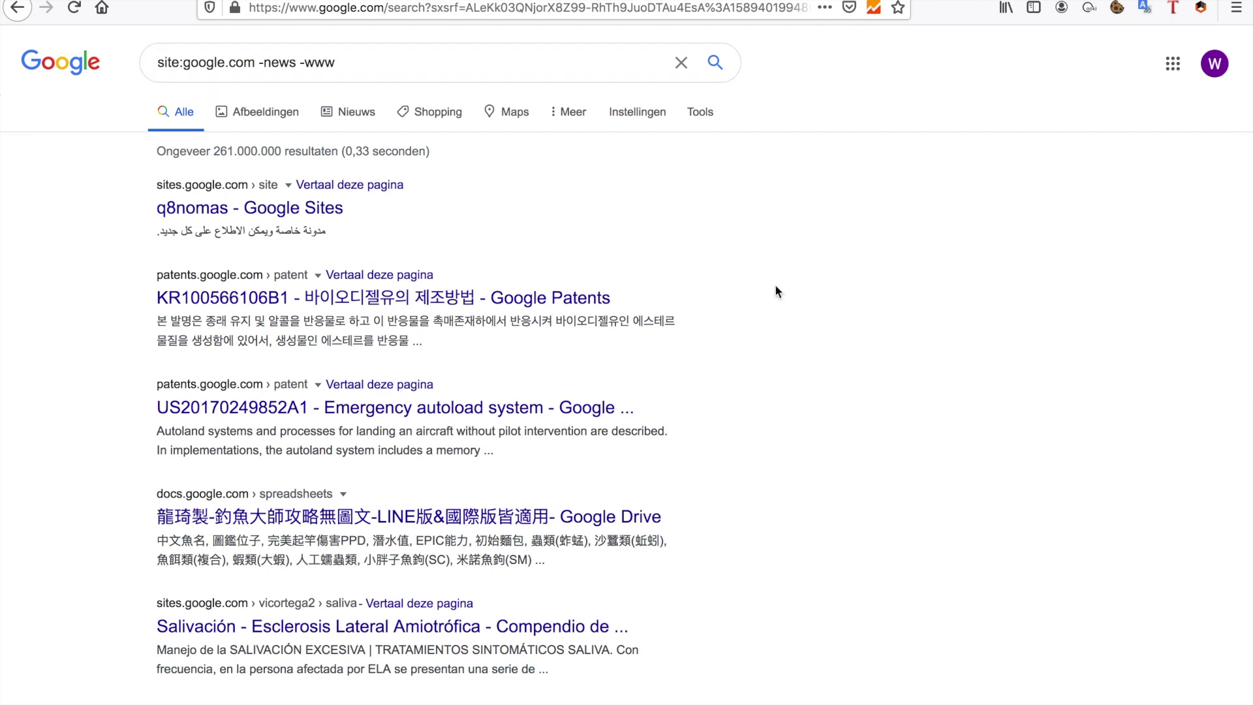
pyautogui.moveTo(400, 68); pyautogui.dragTo(182, 64)
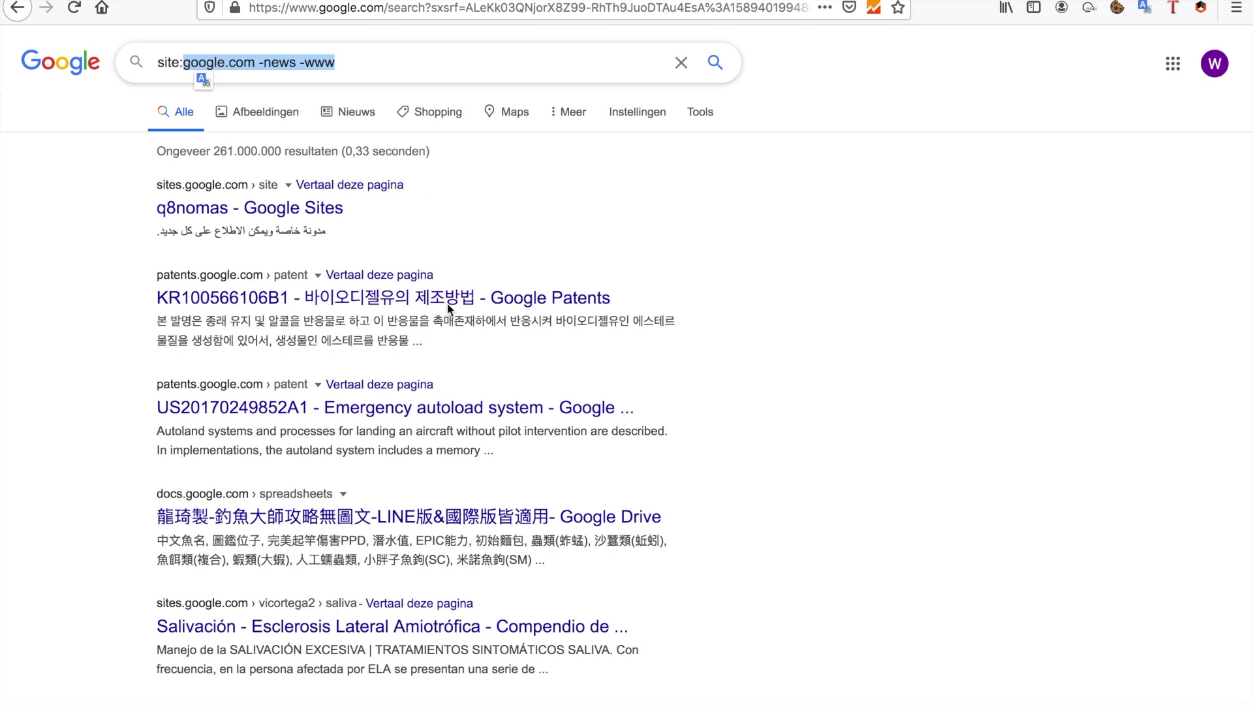
pyautogui.hscroll(-5, 448, 303)
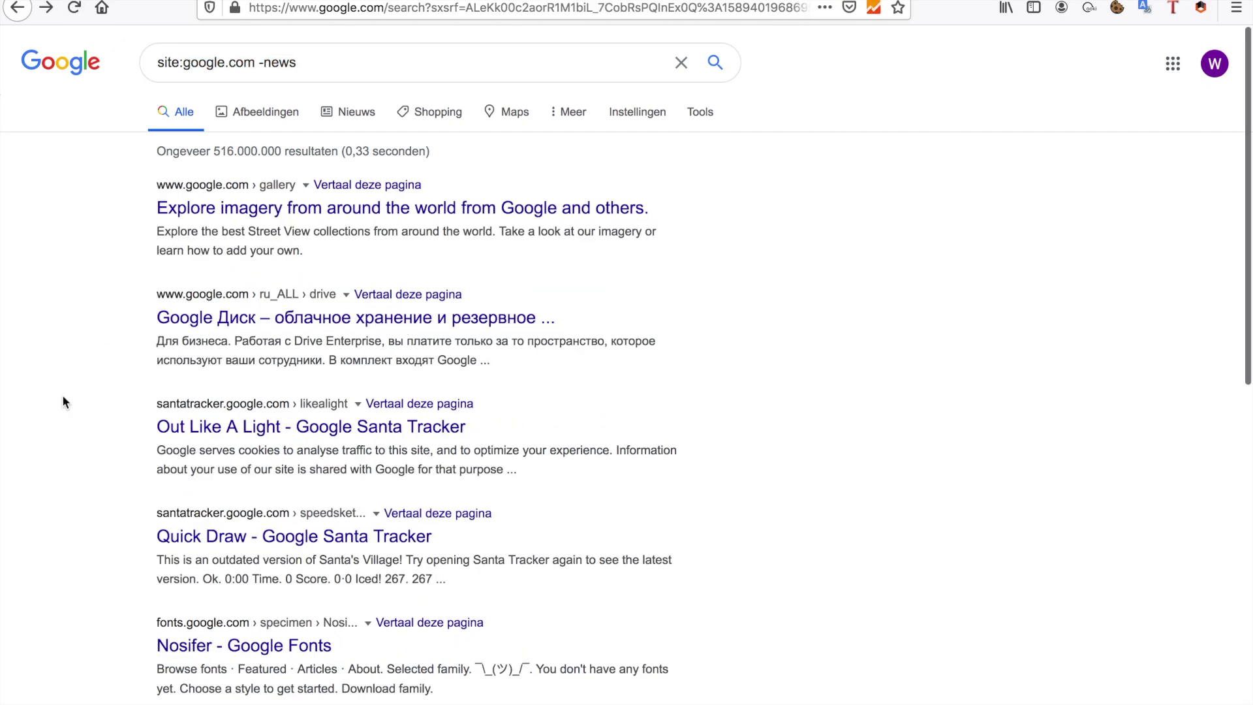
pyautogui.scroll(-3, 64, 402)
pyautogui.hscroll(-5, 67, 393)
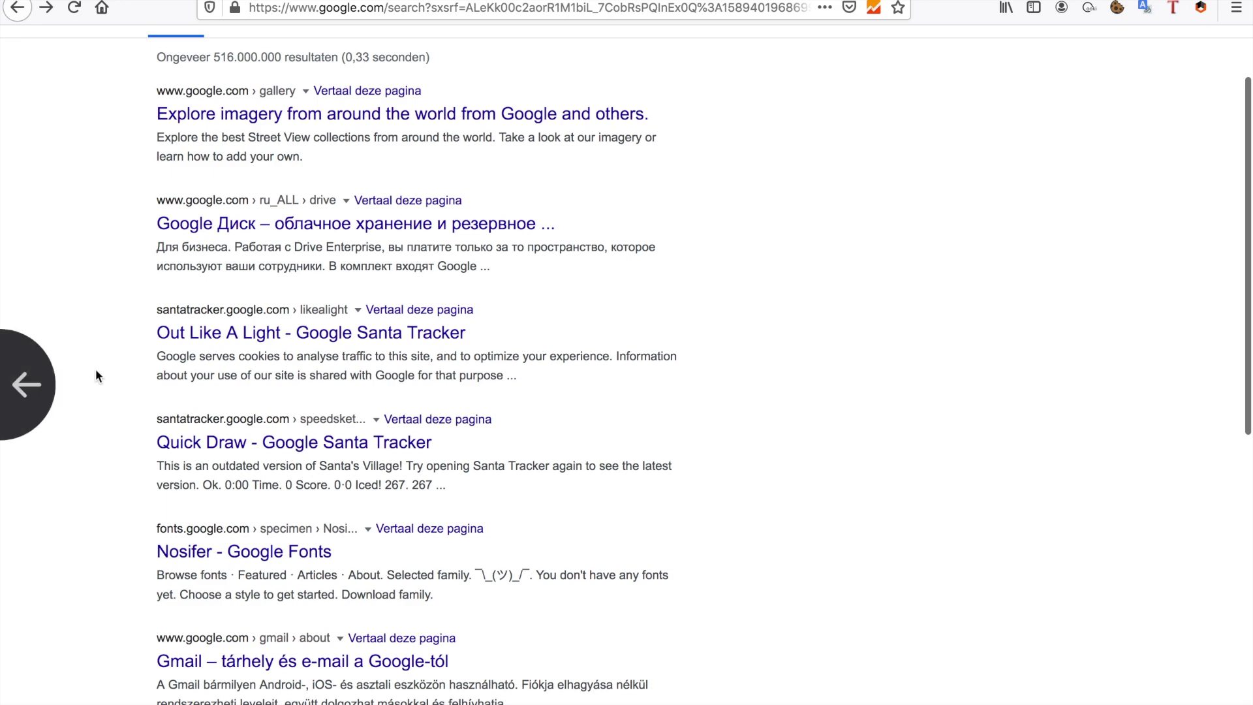
pyautogui.scroll(9, 278, 188)
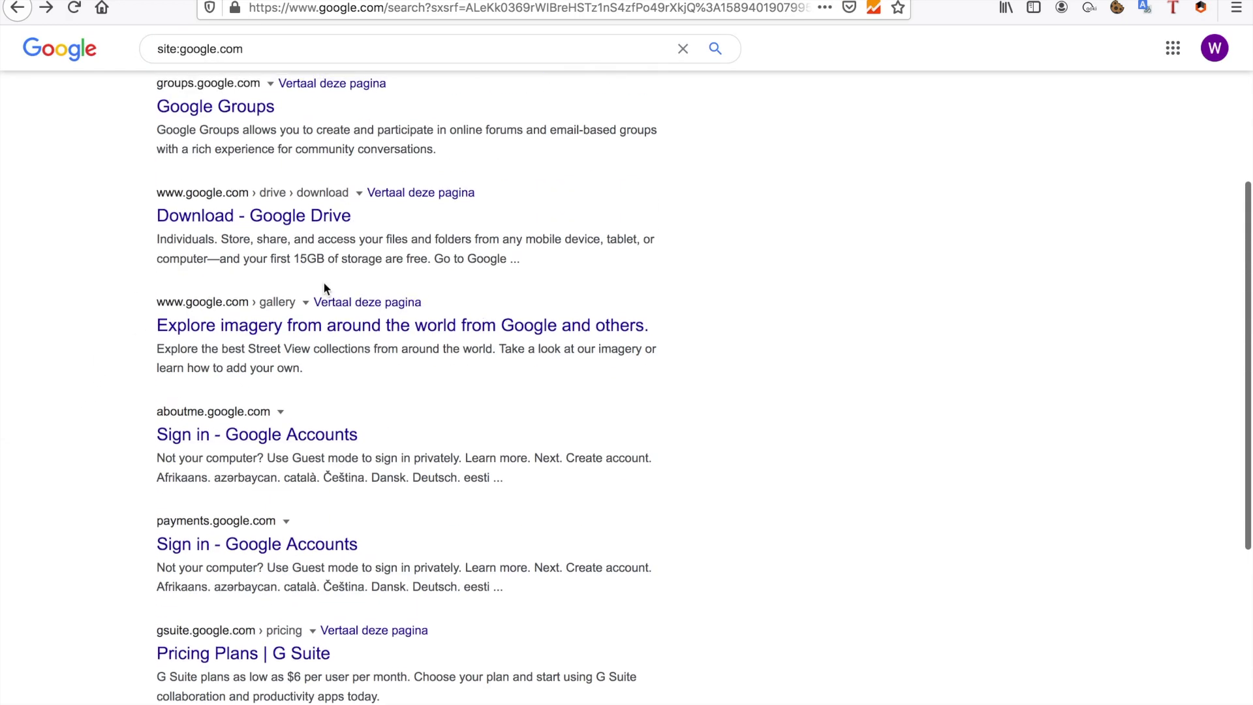
# - Narrow the query to site:santatracker.google.com and browse its roughly 1,380 Santa Tracker pages
pyautogui.click(182, 60)
pyautogui.write('st')
pyautogui.press('BackSpace')
pyautogui.write('antatracker')
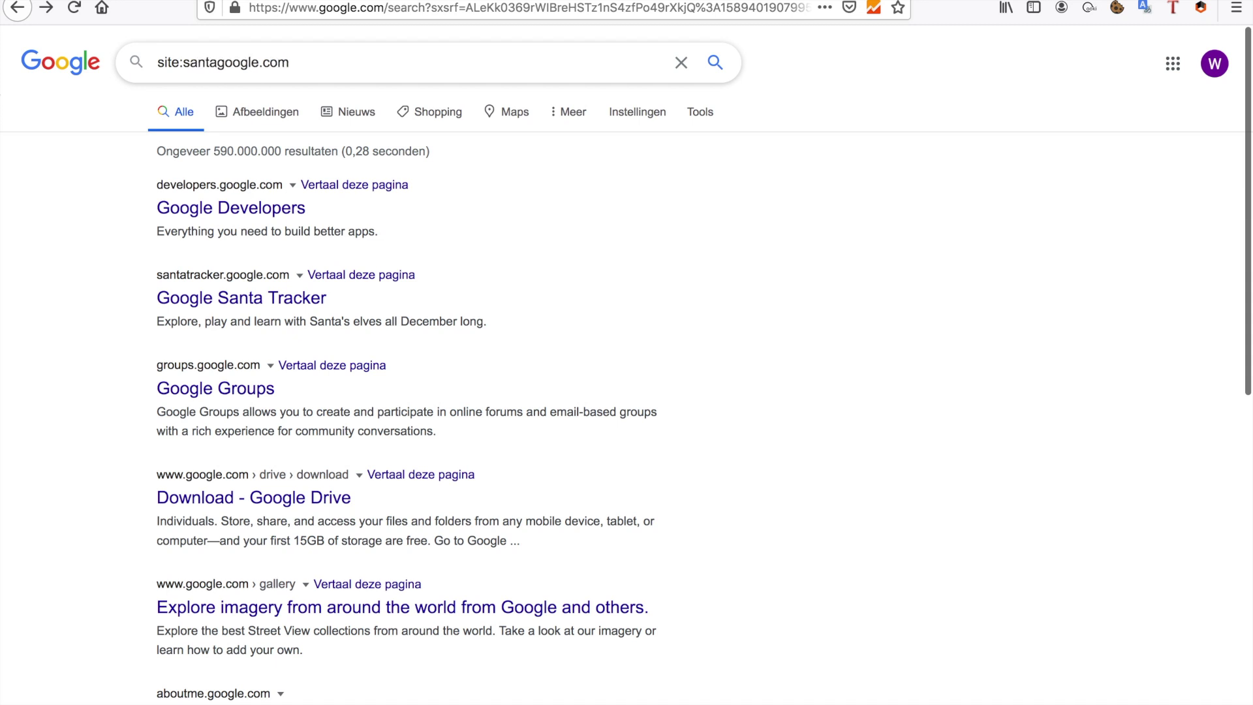
pyautogui.write('.')
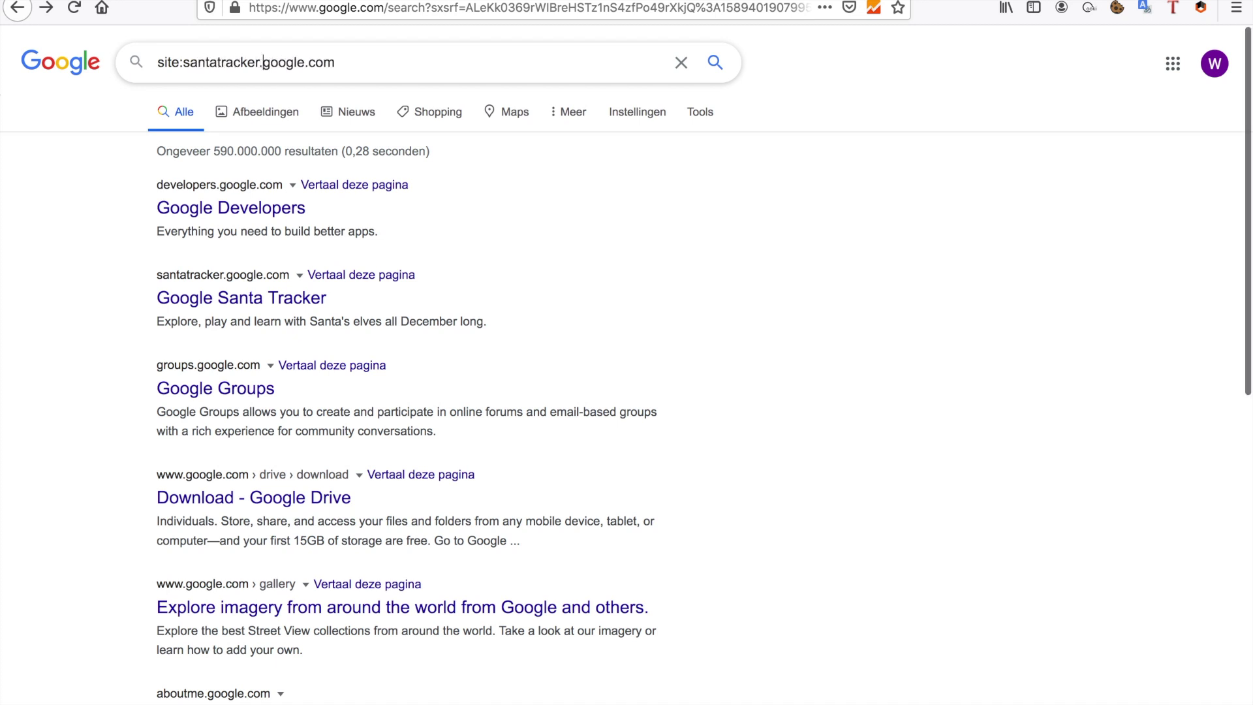
pyautogui.press('Return')
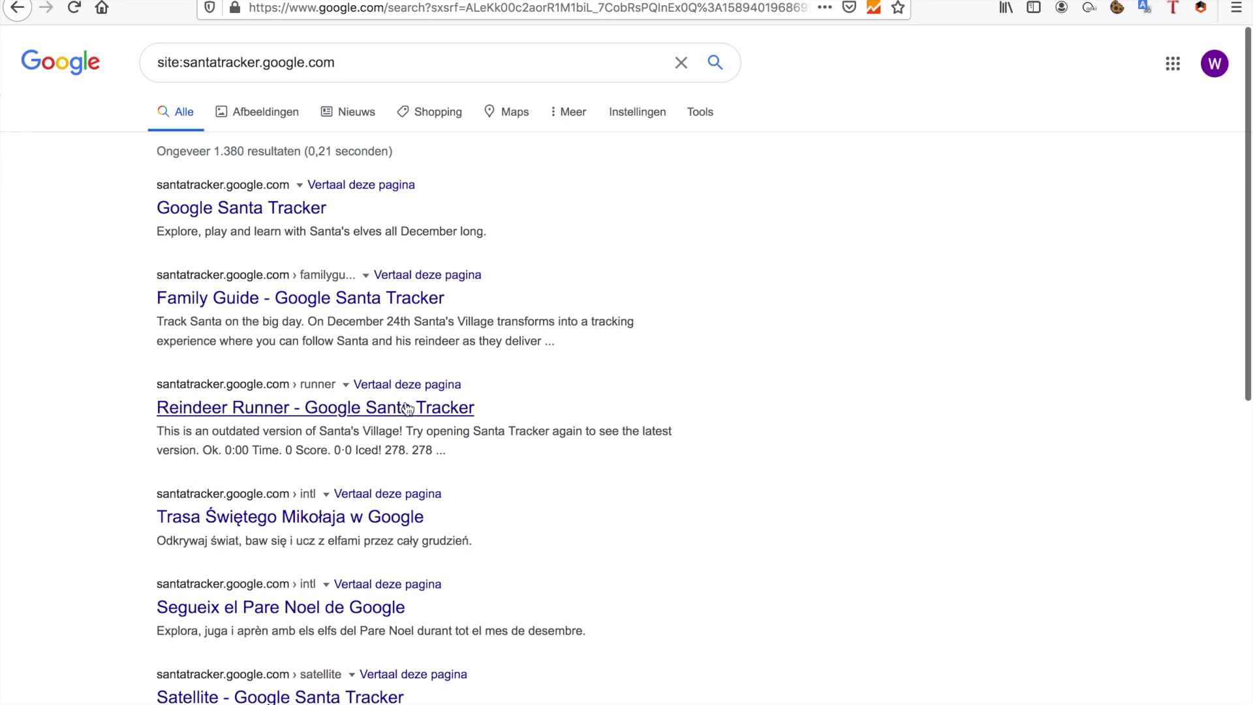
pyautogui.scroll(-3, 532, 481)
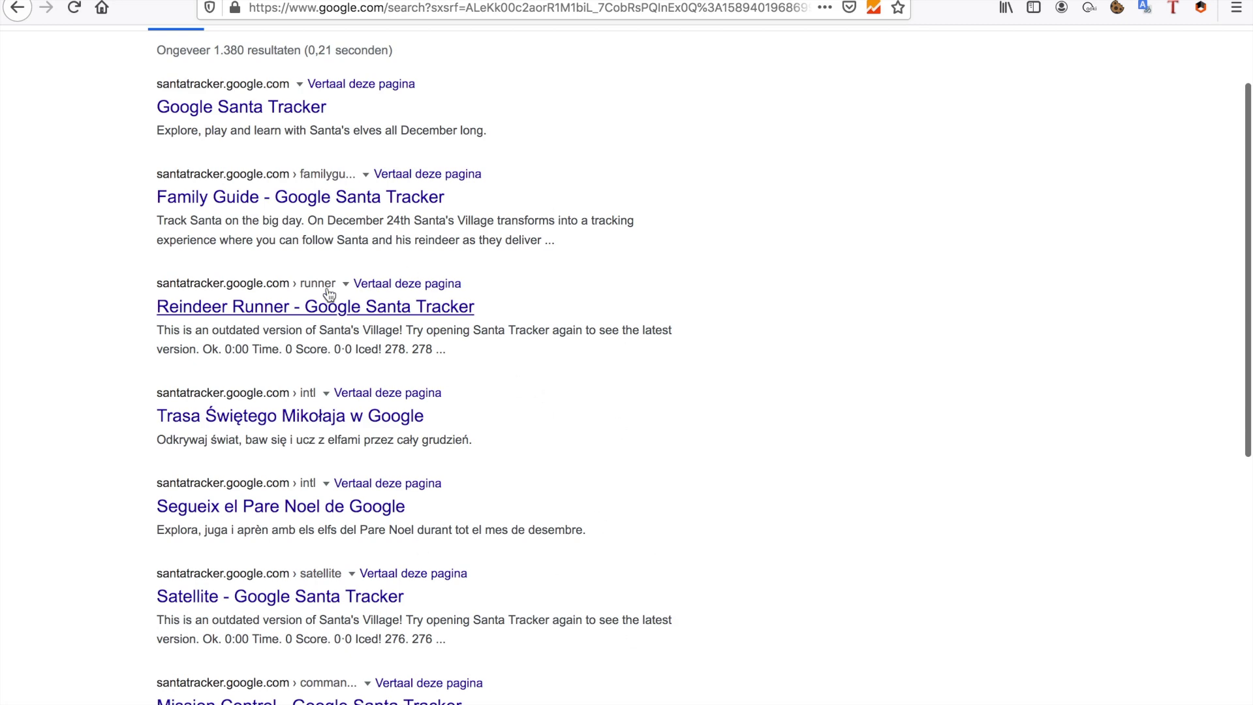
pyautogui.scroll(-5, 363, 459)
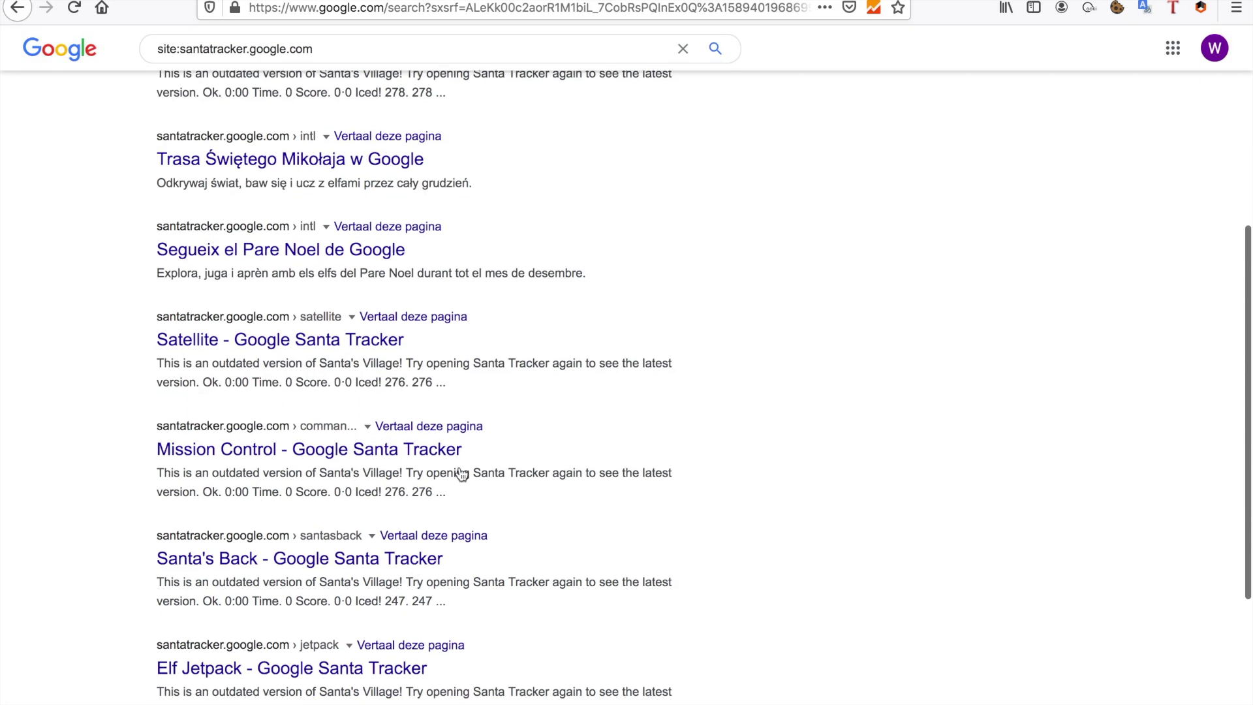
pyautogui.scroll(8, 392, 137)
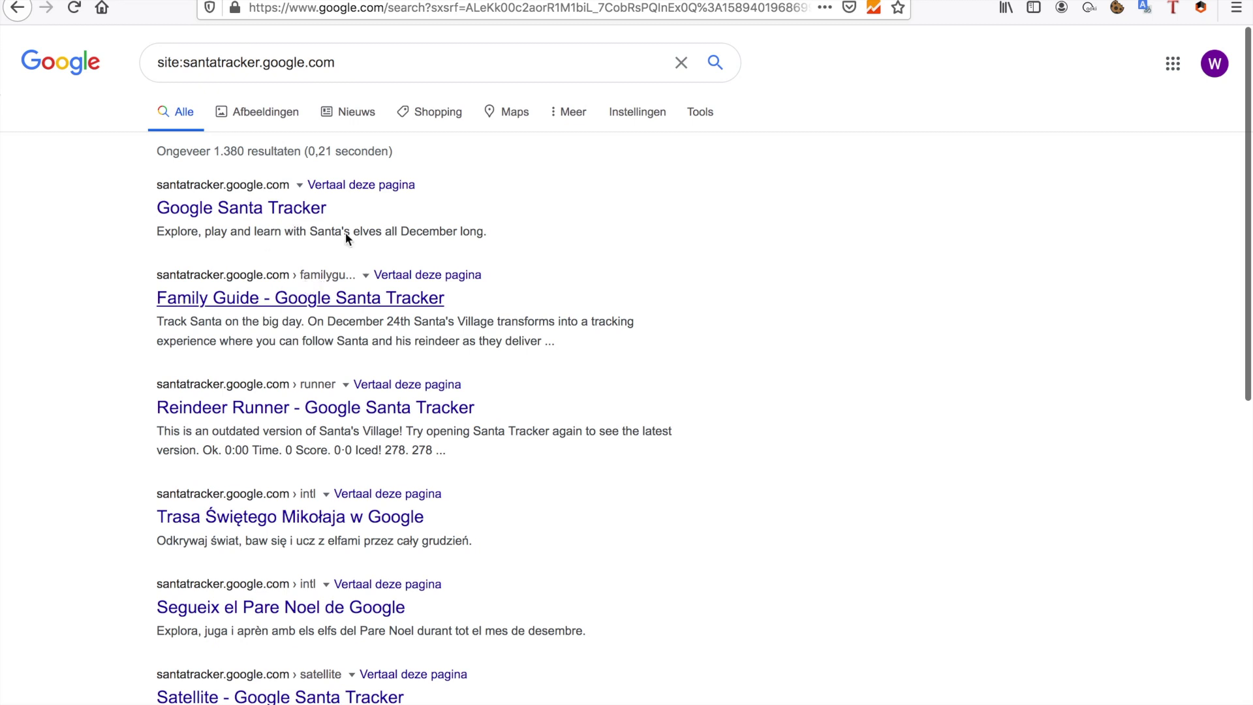
pyautogui.click(528, 67)
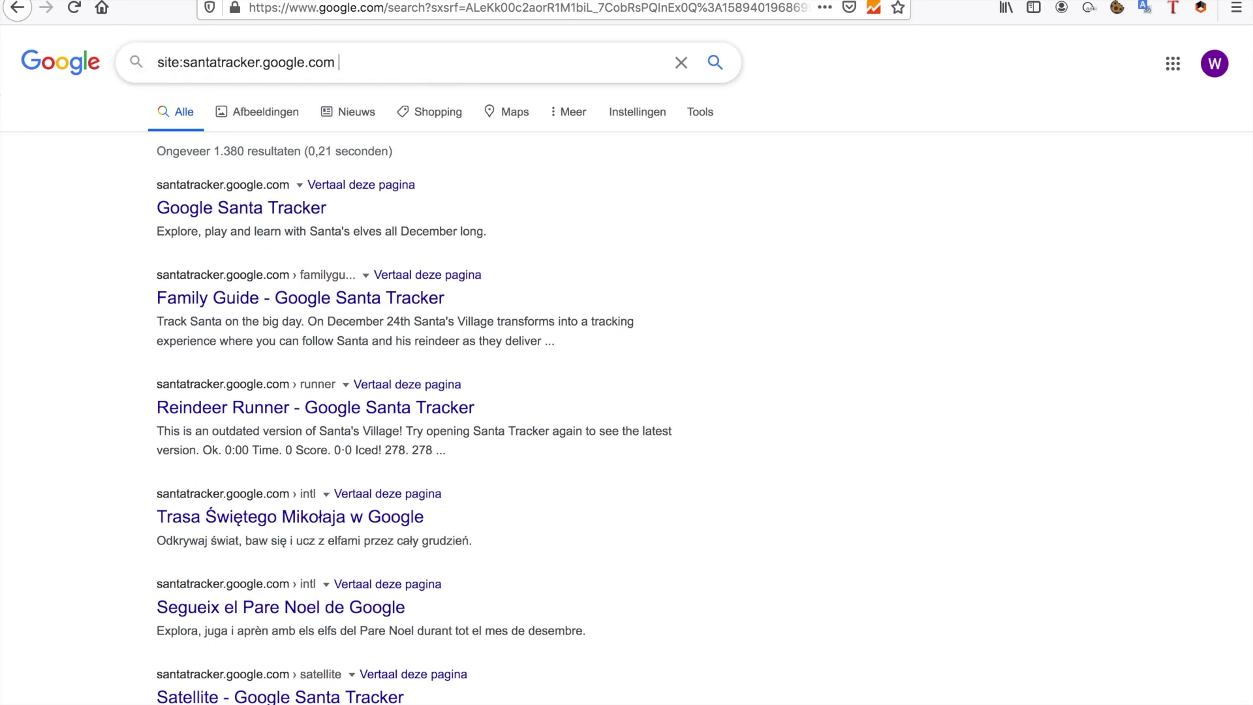
# - Append -runner to exclude runner pages, leaving about 1,190 results
pyautogui.write('-runner')
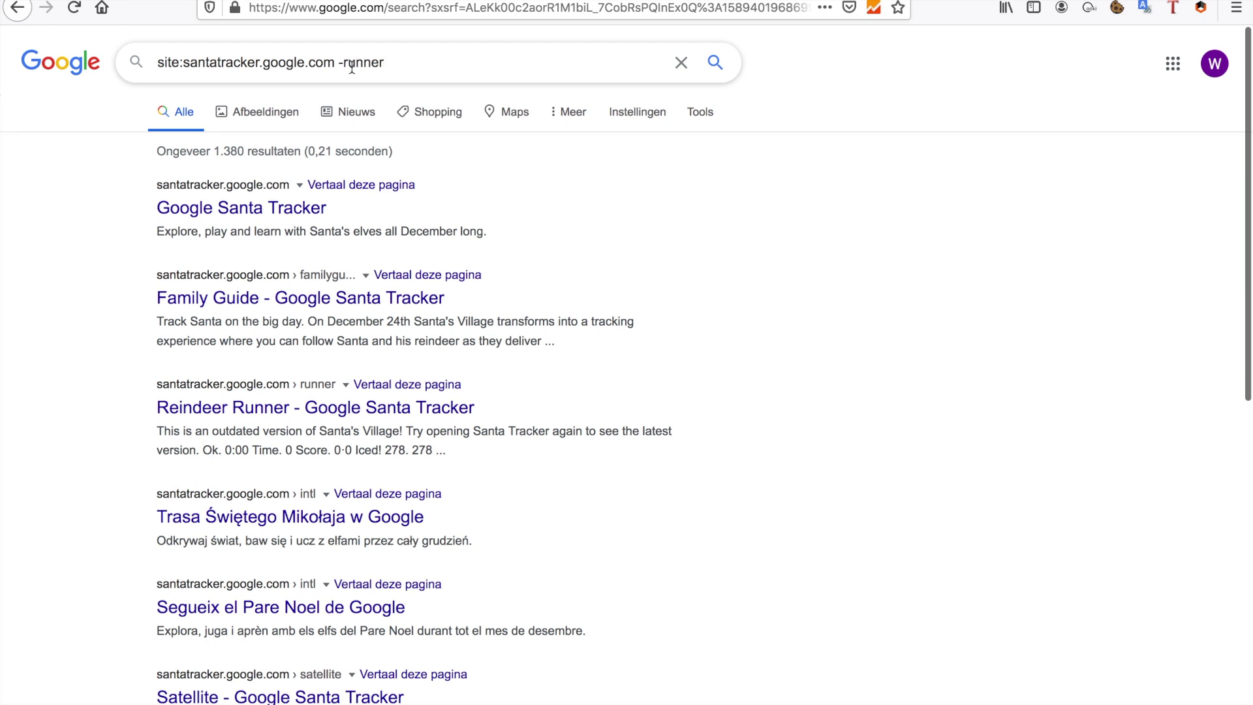
pyautogui.press('Return')
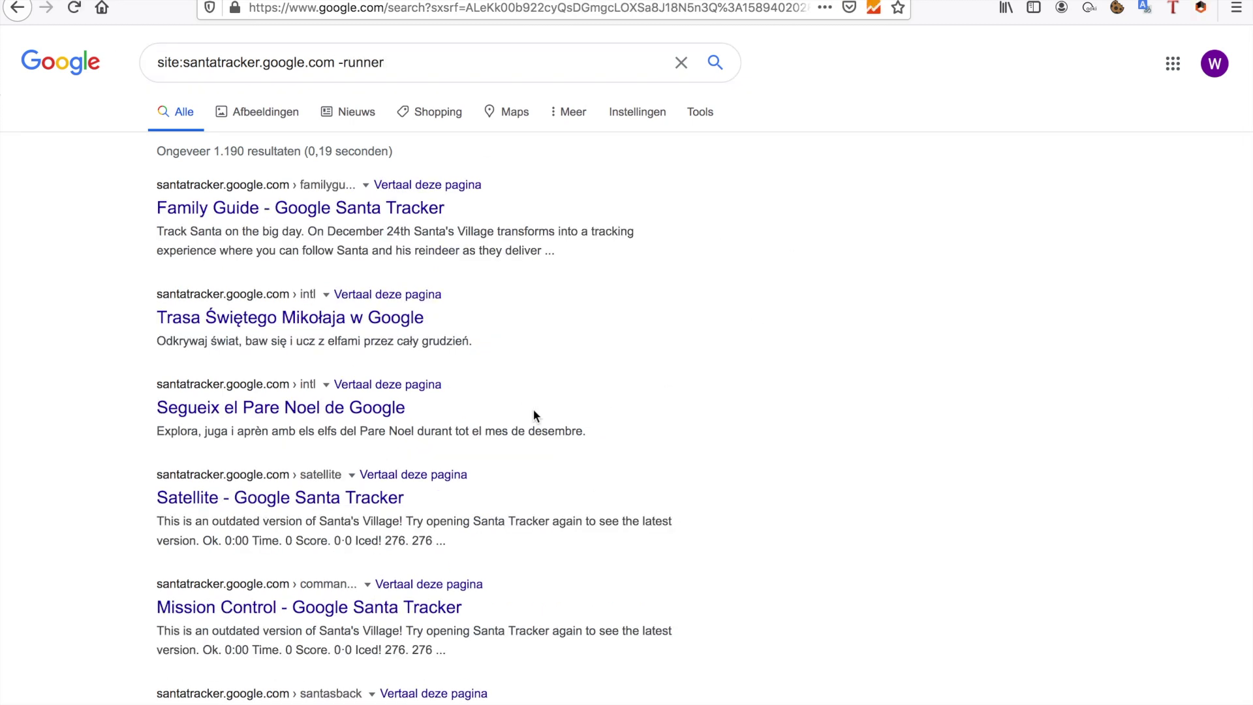
pyautogui.scroll(-10, 437, 418)
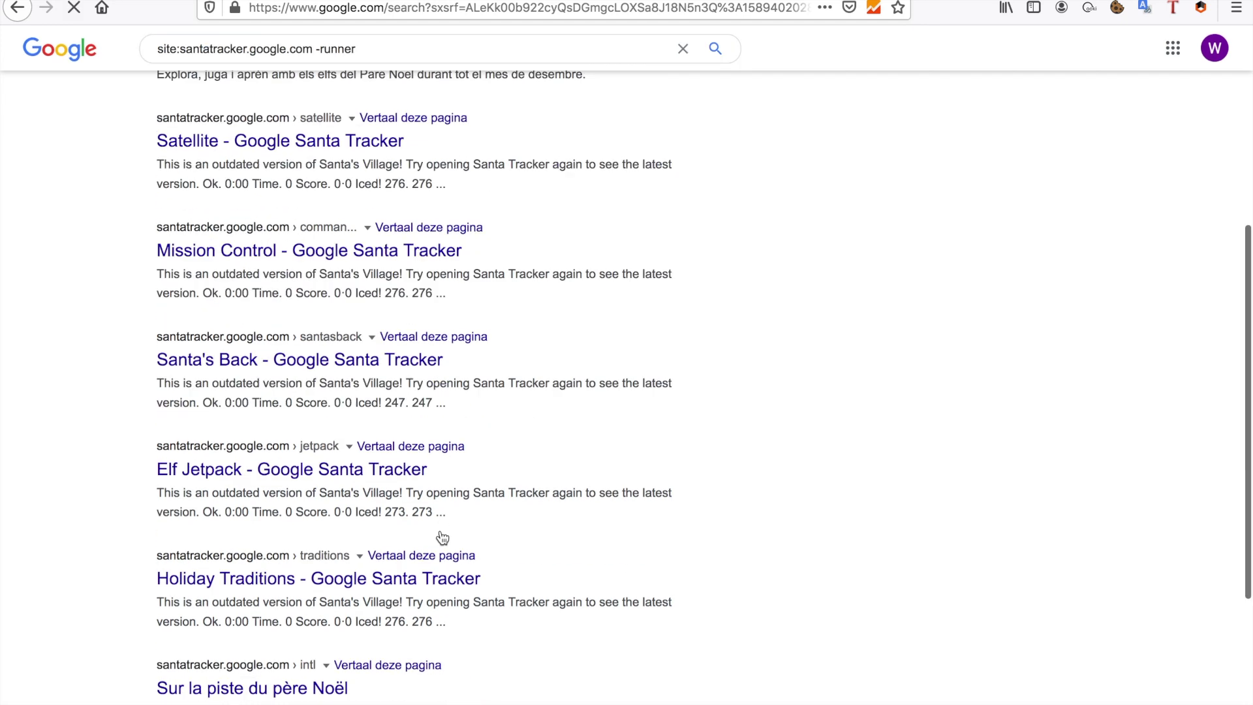
pyautogui.scroll(10, 441, 194)
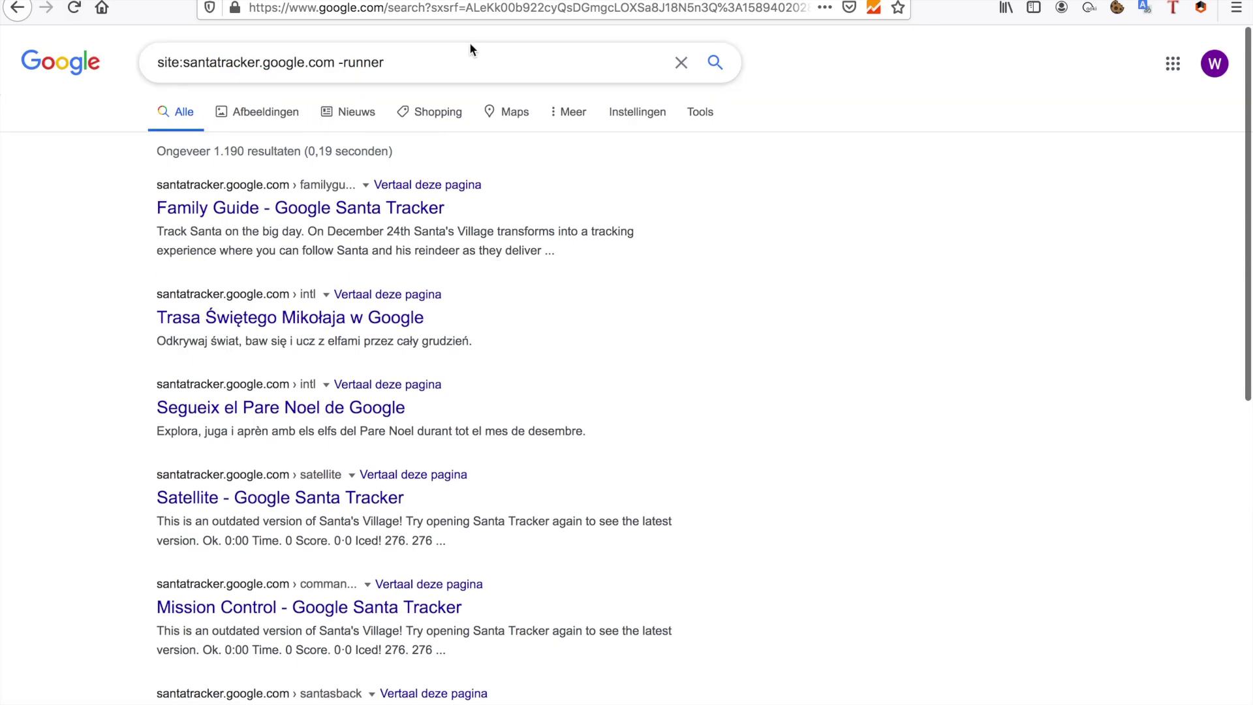
# - Add +familyguide to require it (about 7 results), then start deleting that term
pyautogui.click(467, 66)
pyautogui.write('+')
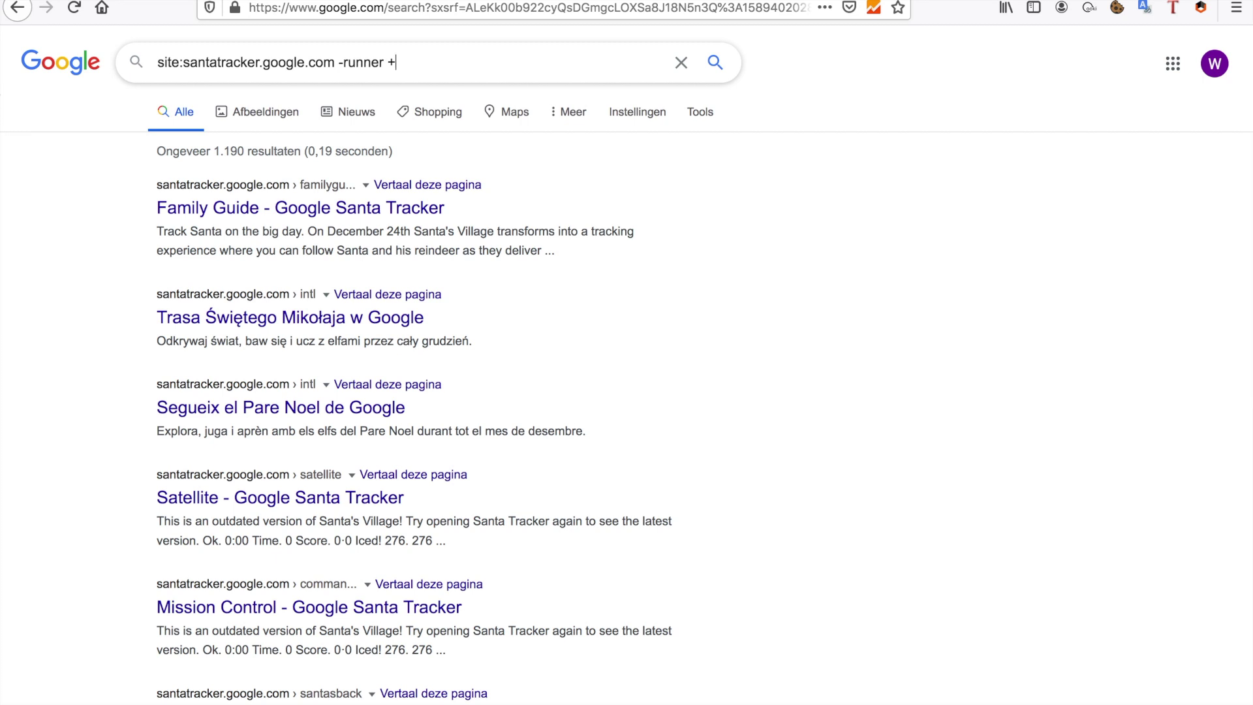
pyautogui.write('familyg')
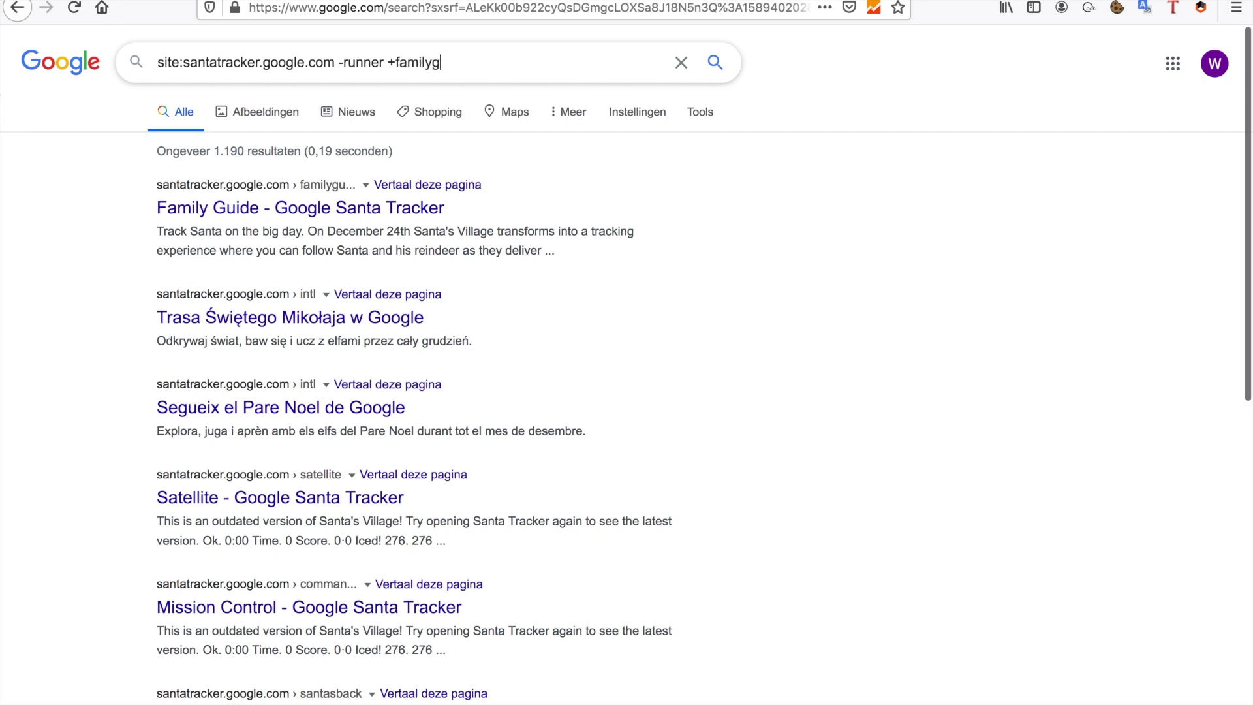
pyautogui.write('uide')
pyautogui.press('Return')
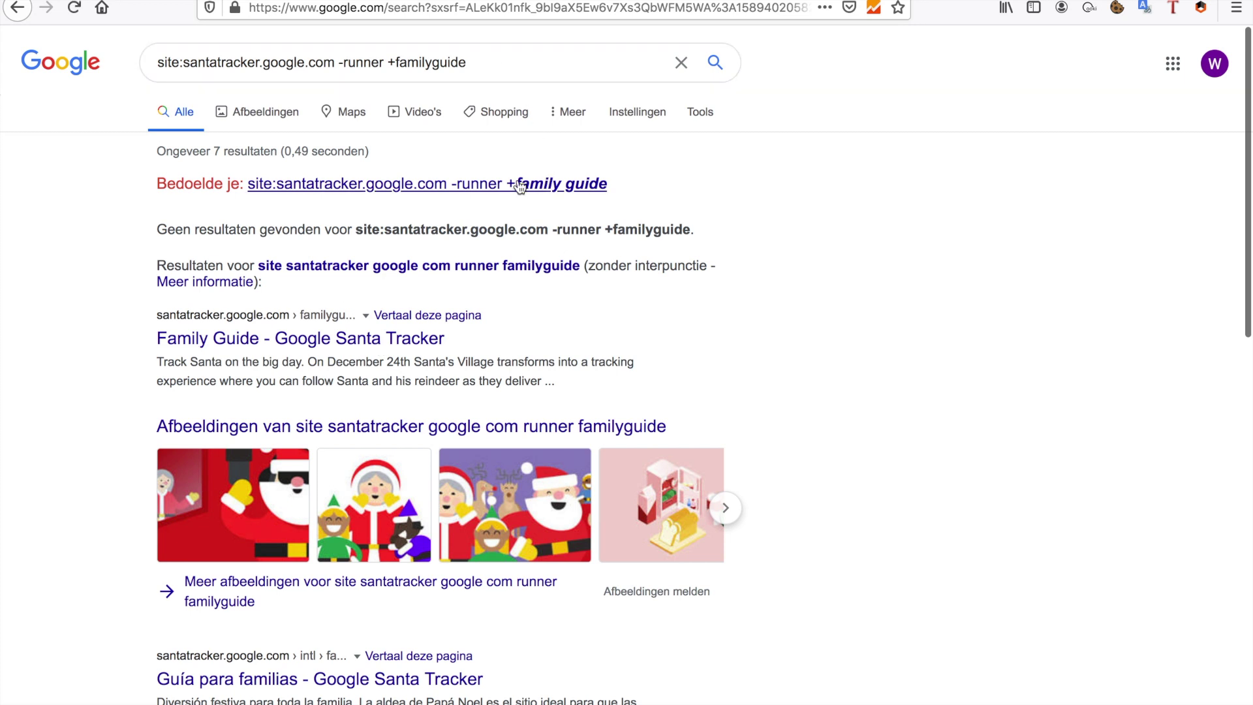
pyautogui.click(508, 66)
pyautogui.press('BackSpace')
pyautogui.press('BackSpace')
pyautogui.press('BackSpace')
pyautogui.press('BackSpace')
pyautogui.press('BackSpace')
pyautogui.press('BackSpace')
pyautogui.press('BackSpace')
pyautogui.press('BackSpace')
pyautogui.press('BackSpace')
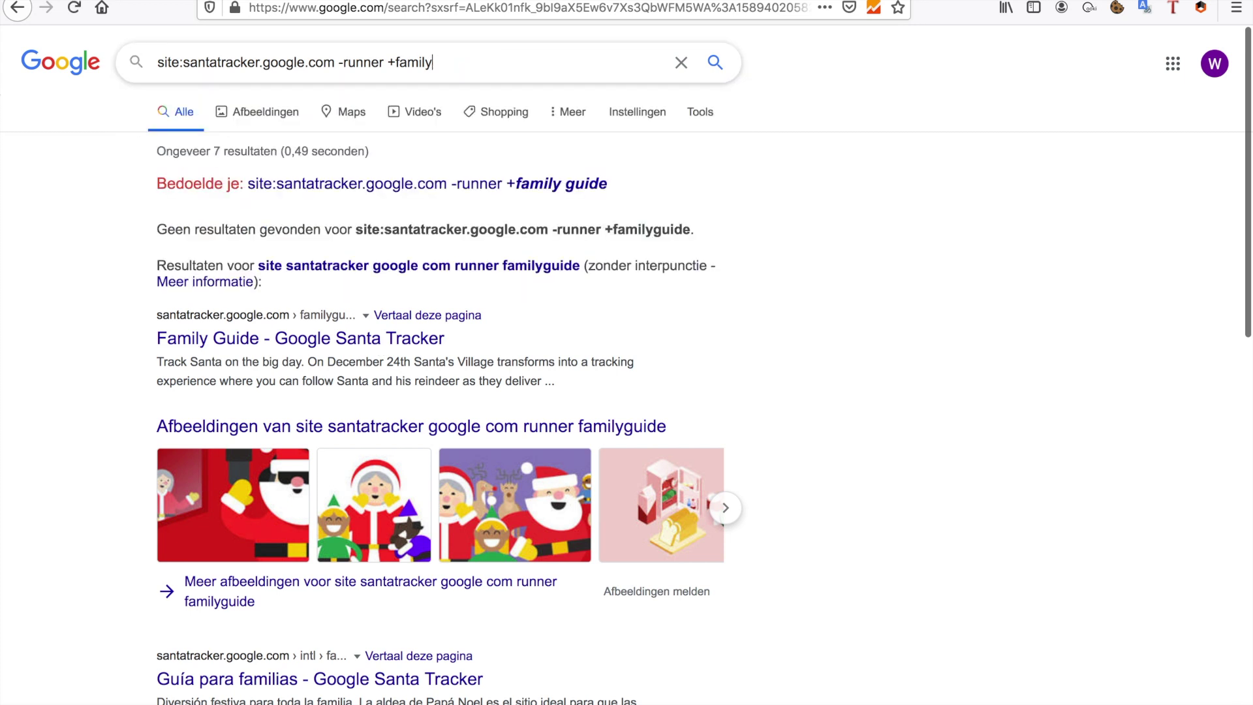
pyautogui.press('BackSpace')
pyautogui.press('BackSpace')
pyautogui.press('BackSpace')
pyautogui.press('BackSpace')
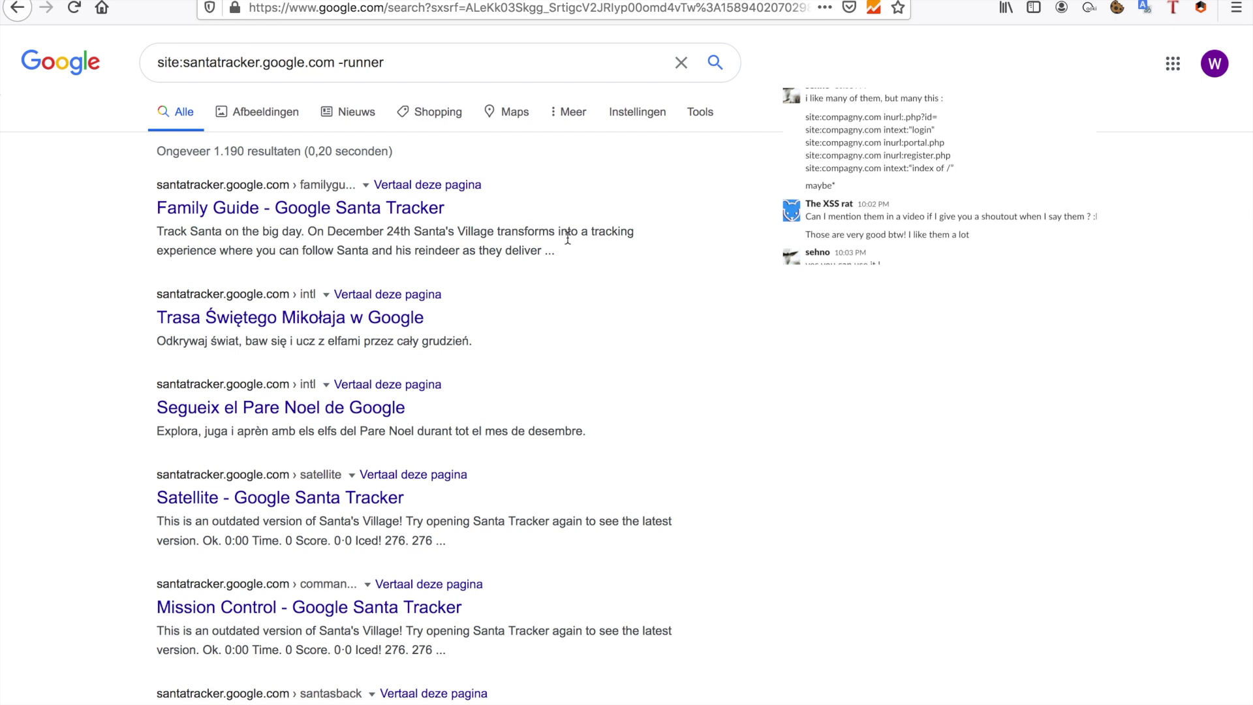
# - Delete the -runner term, leaving site:santatracker.google.com in the query
pyautogui.click(498, 62)
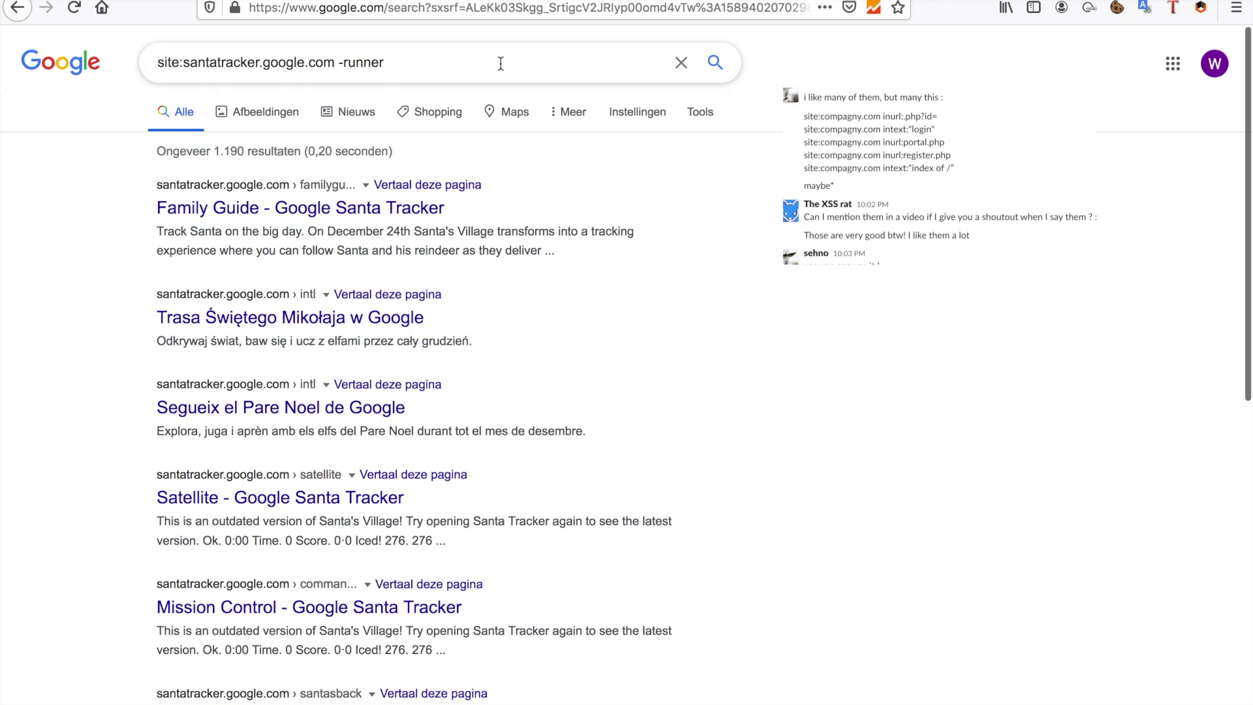
pyautogui.press('BackSpace')
pyautogui.press('BackSpace')
pyautogui.press('BackSpace')
pyautogui.press('BackSpace')
pyautogui.press('BackSpace')
pyautogui.press('BackSpace')
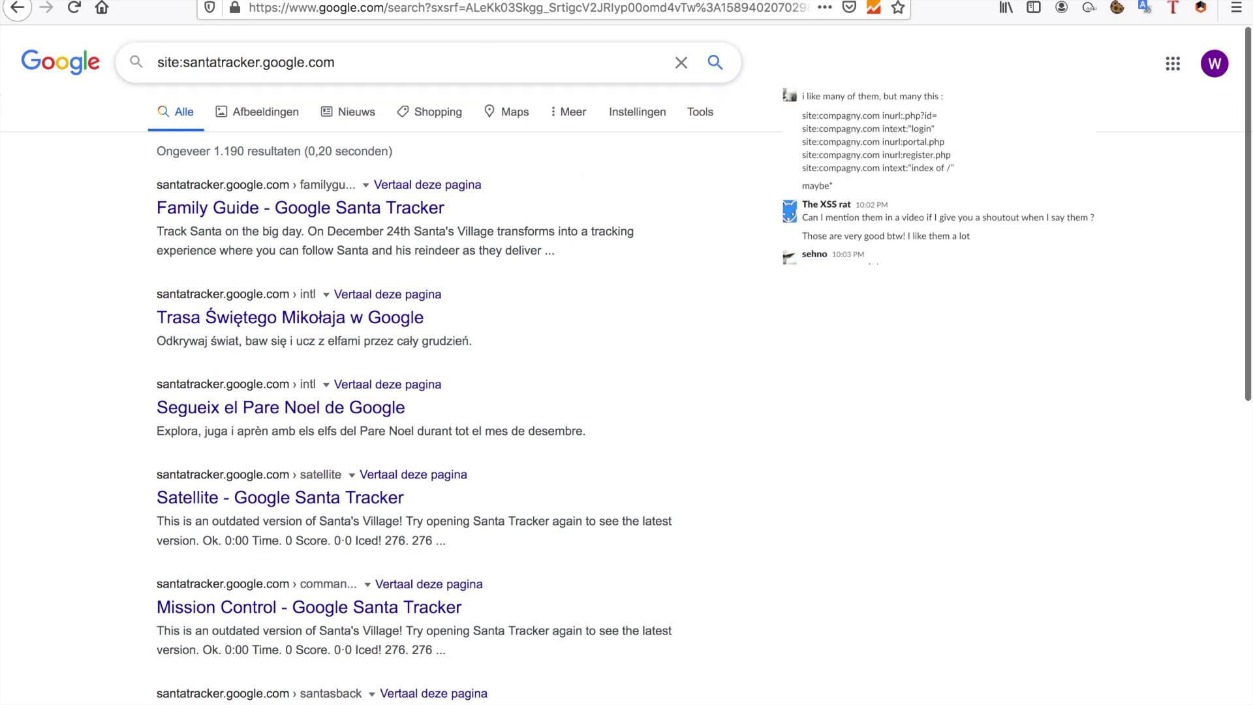
# - Change the query to site:google.com inurl:.php?id= and search
pyautogui.moveTo(271, 62); pyautogui.dragTo(183, 63)
pyautogui.press('BackSpace')
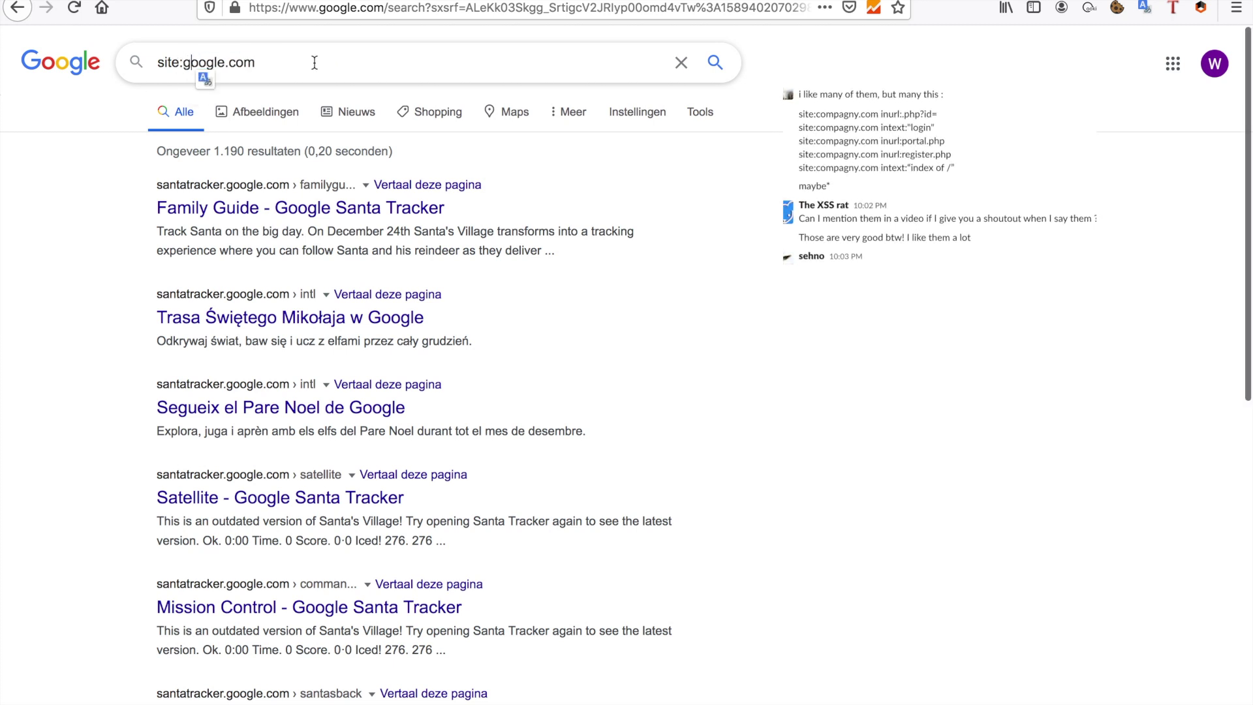
pyautogui.press('End')
pyautogui.write('inurl')
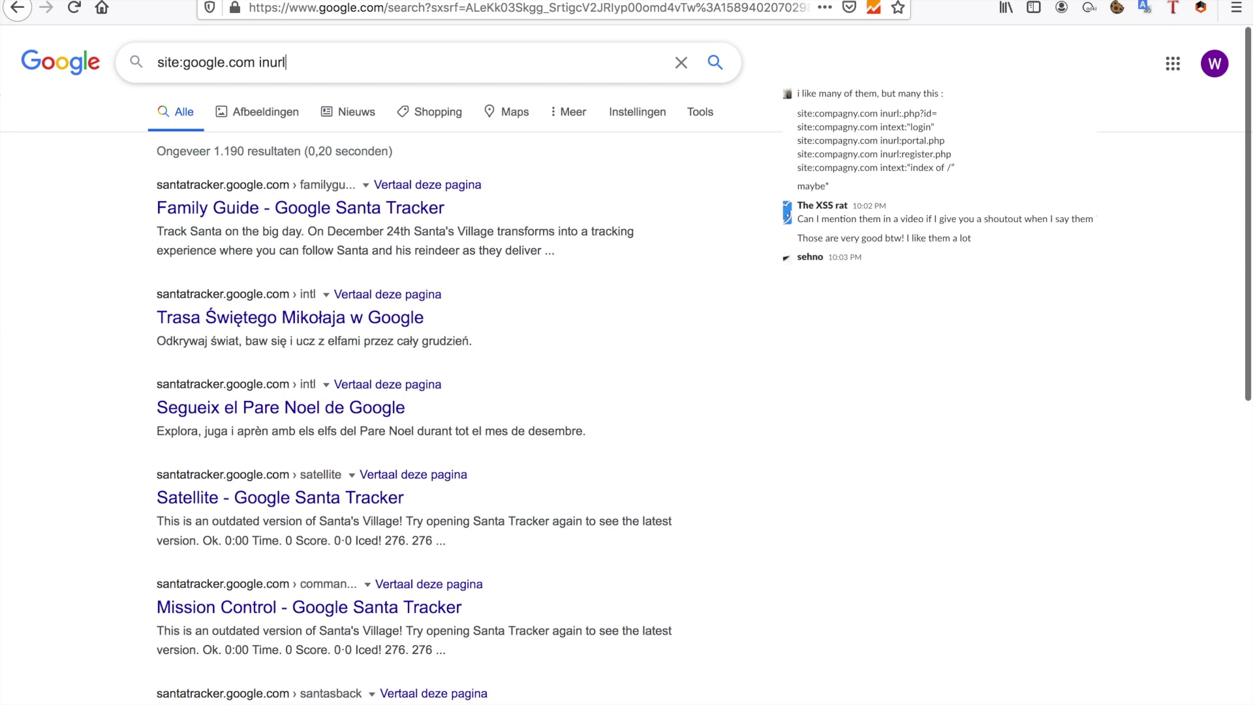
pyautogui.write(':')
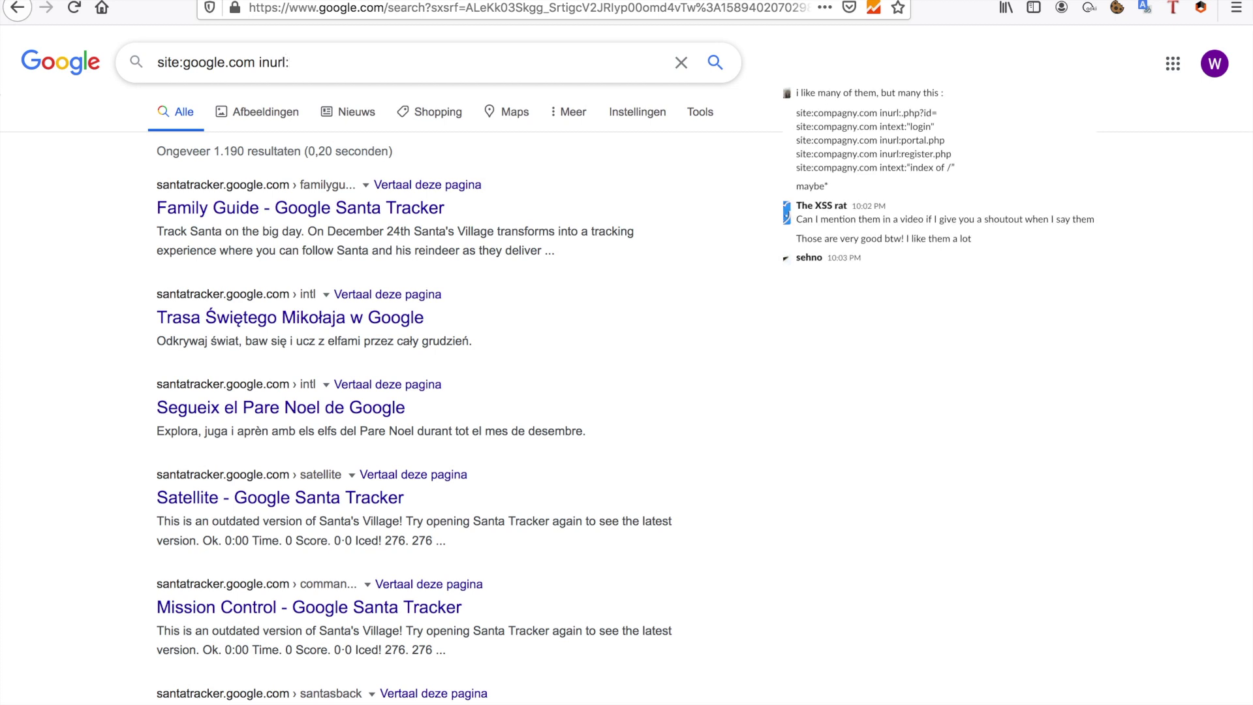
pyautogui.write('.p')
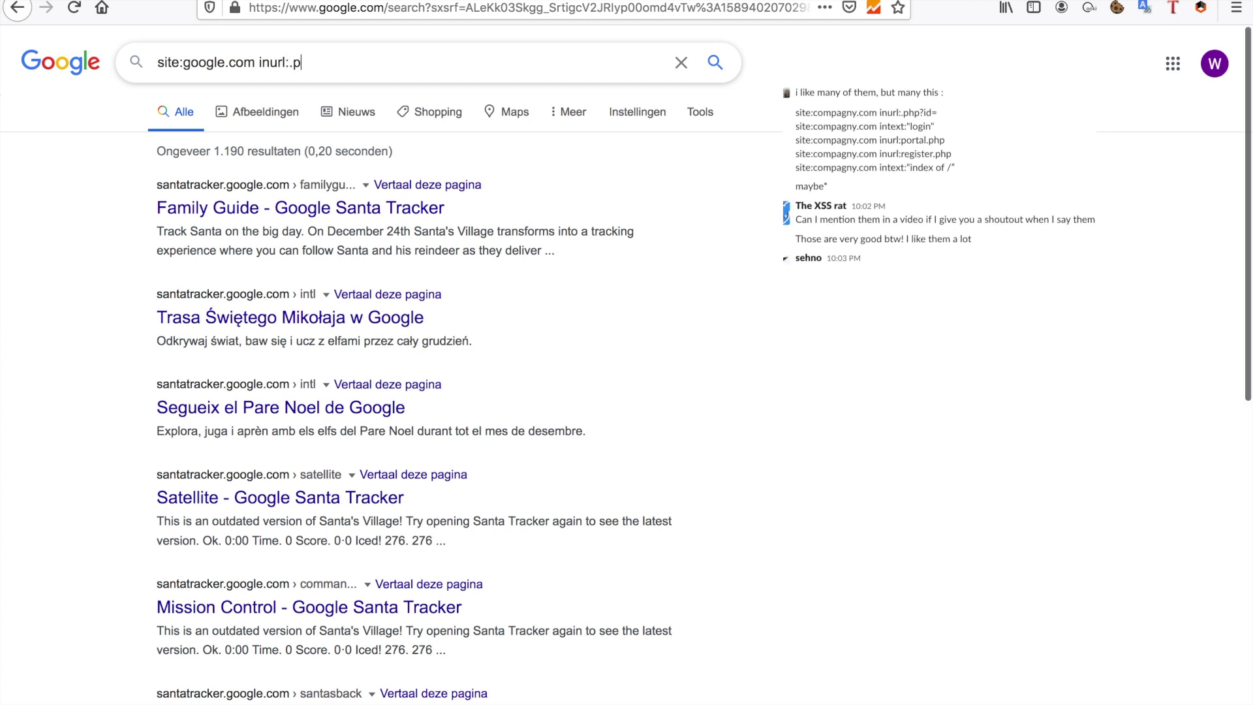
pyautogui.write('hp?id=')
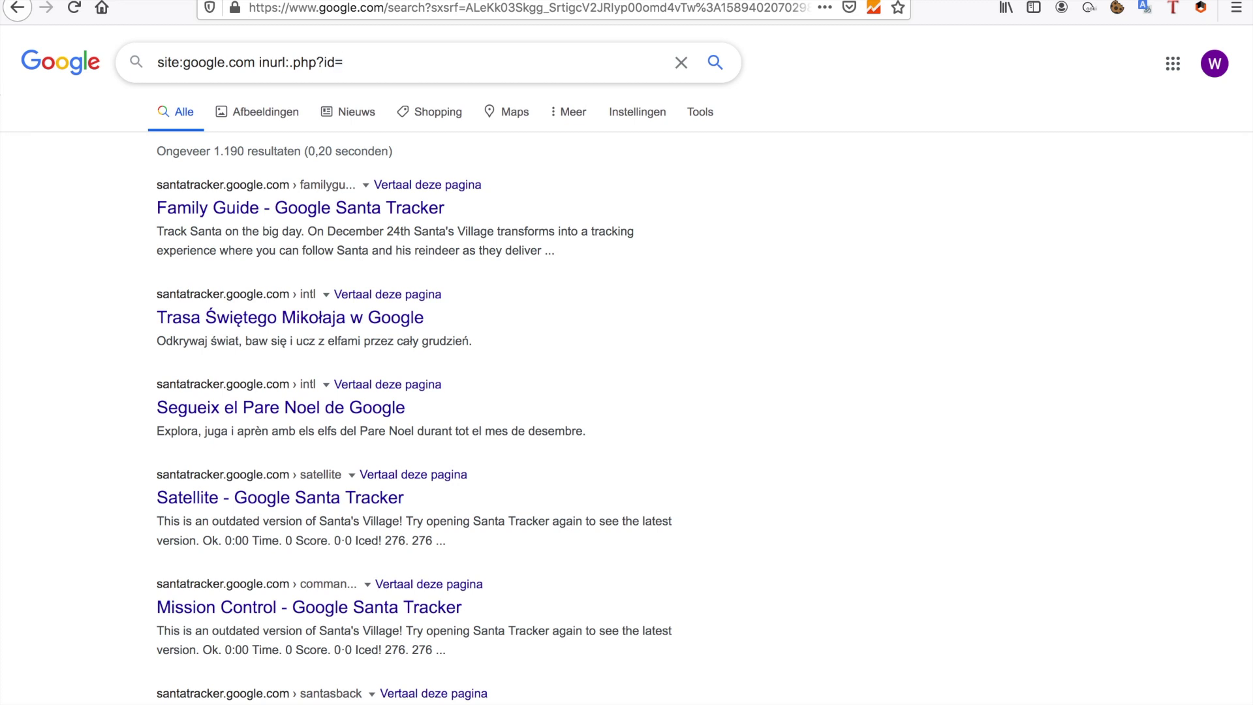
pyautogui.press('Return')
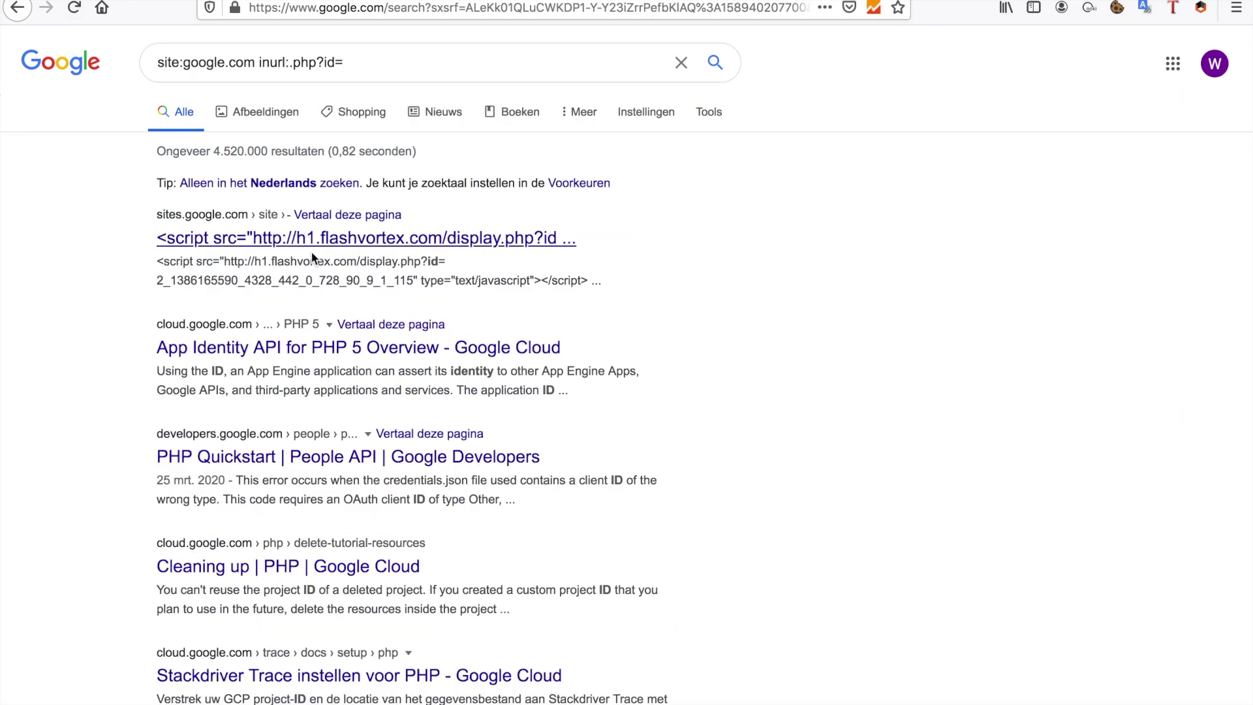
# - Review the roughly 4,520,000 results, then trim the end of the inurl value
pyautogui.scroll(-5, 474, 546)
pyautogui.scroll(5, 472, 541)
pyautogui.click(365, 62)
pyautogui.press('BackSpace')
pyautogui.press('BackSpace')
pyautogui.press('BackSpace')
pyautogui.press('BackSpace')
pyautogui.press('BackSpace')
pyautogui.press('BackSpace')
pyautogui.press('BackSpace')
pyautogui.press('BackSpace')
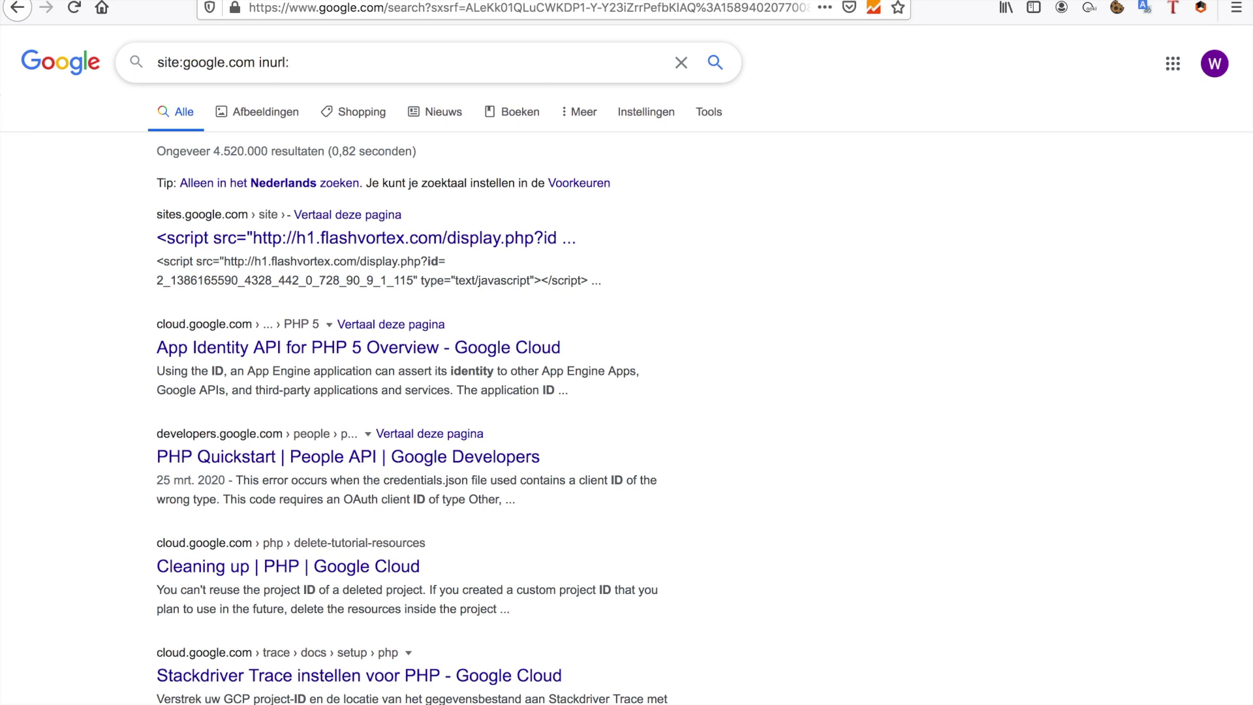
# - Search site:google.com with intext:"login", then with intext:"admin"
pyautogui.press('BackSpace')
pyautogui.press('BackSpace')
pyautogui.press('BackSpace')
pyautogui.press('BackSpace')
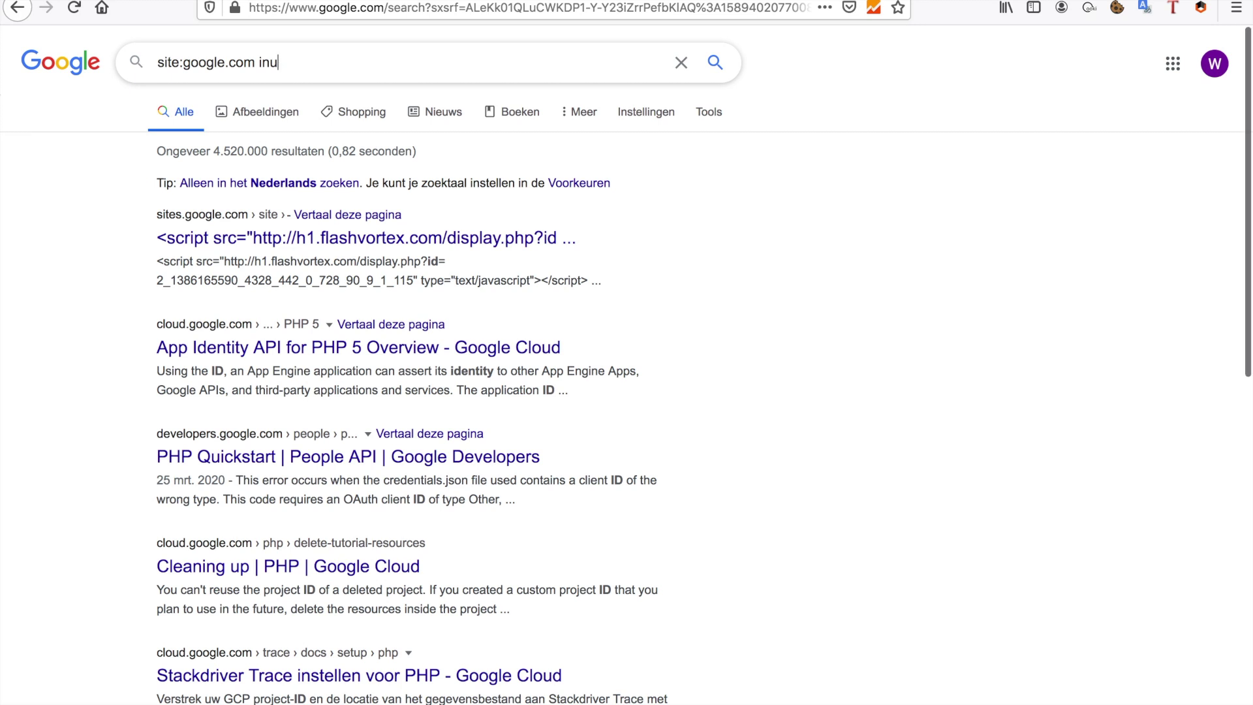
pyautogui.write('text:')
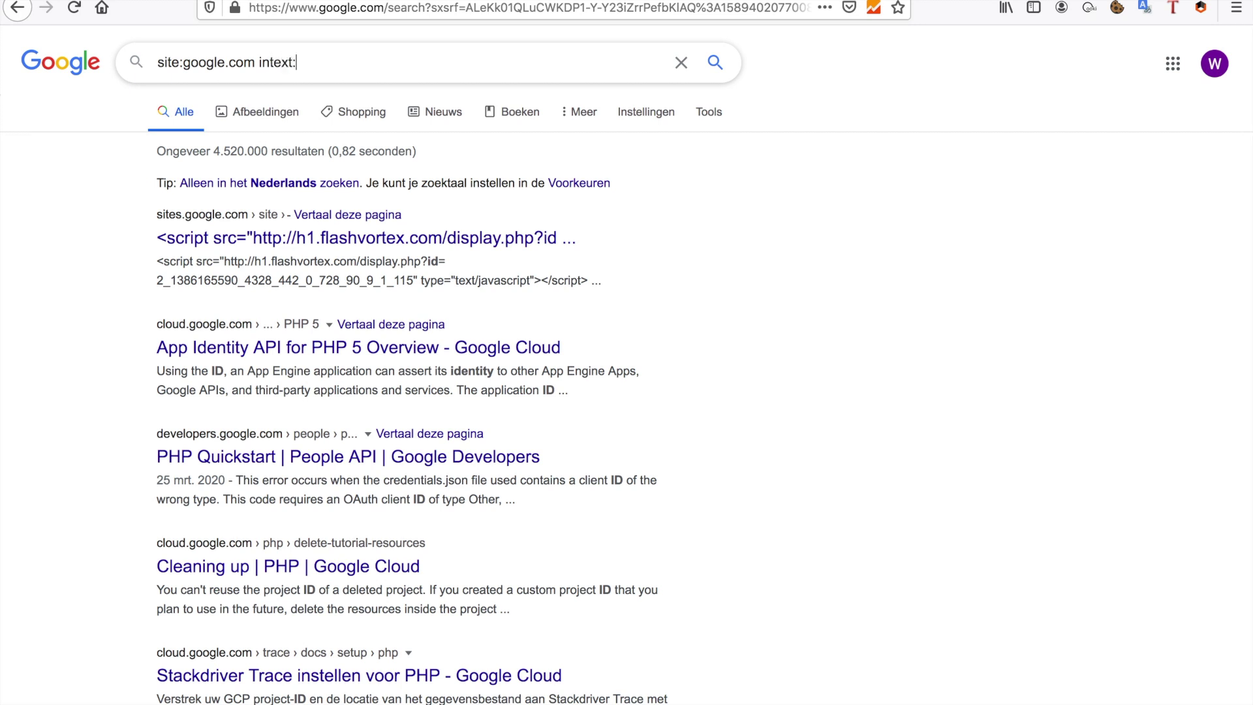
pyautogui.write('"login"')
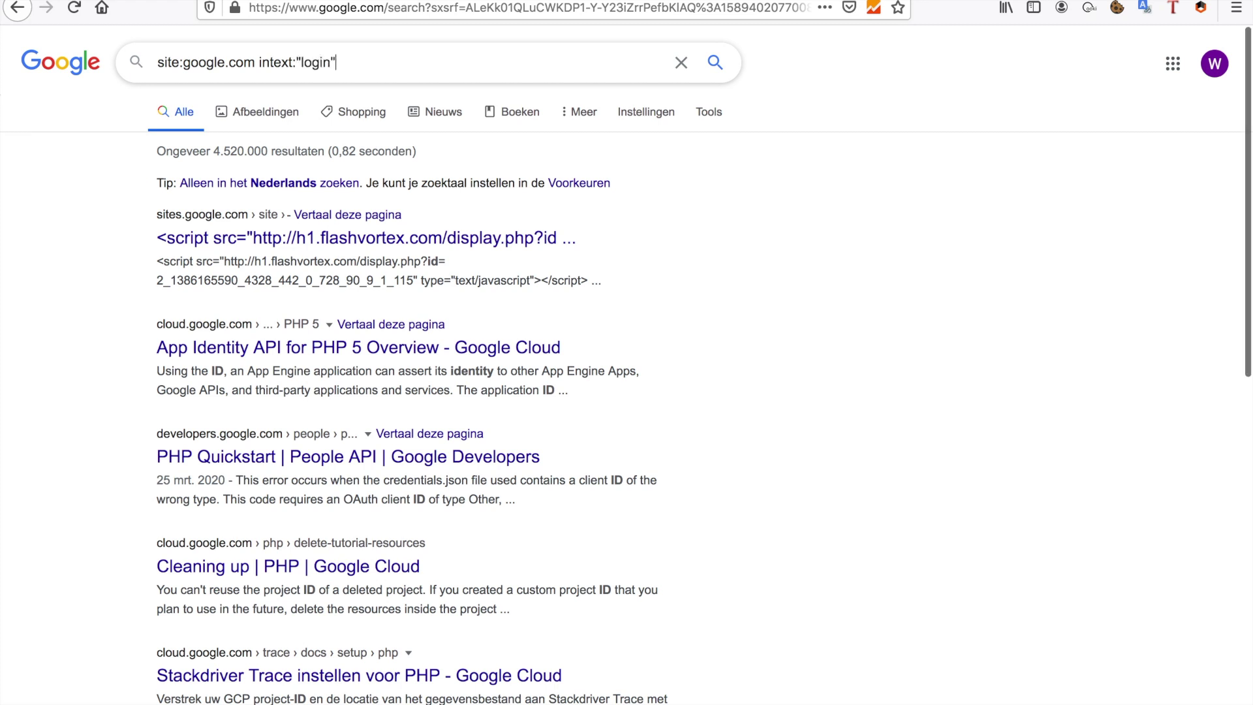
pyautogui.press('Return')
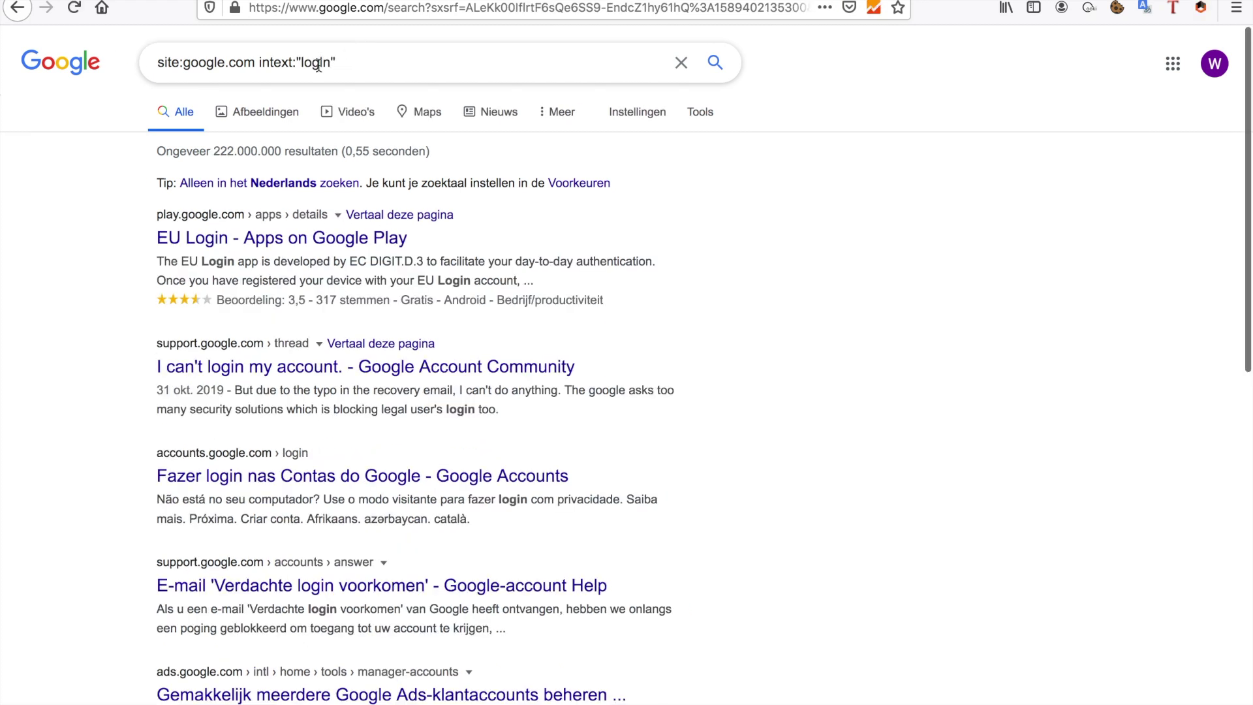
pyautogui.click(314, 58)
pyautogui.write('admin')
pyautogui.press('Return')
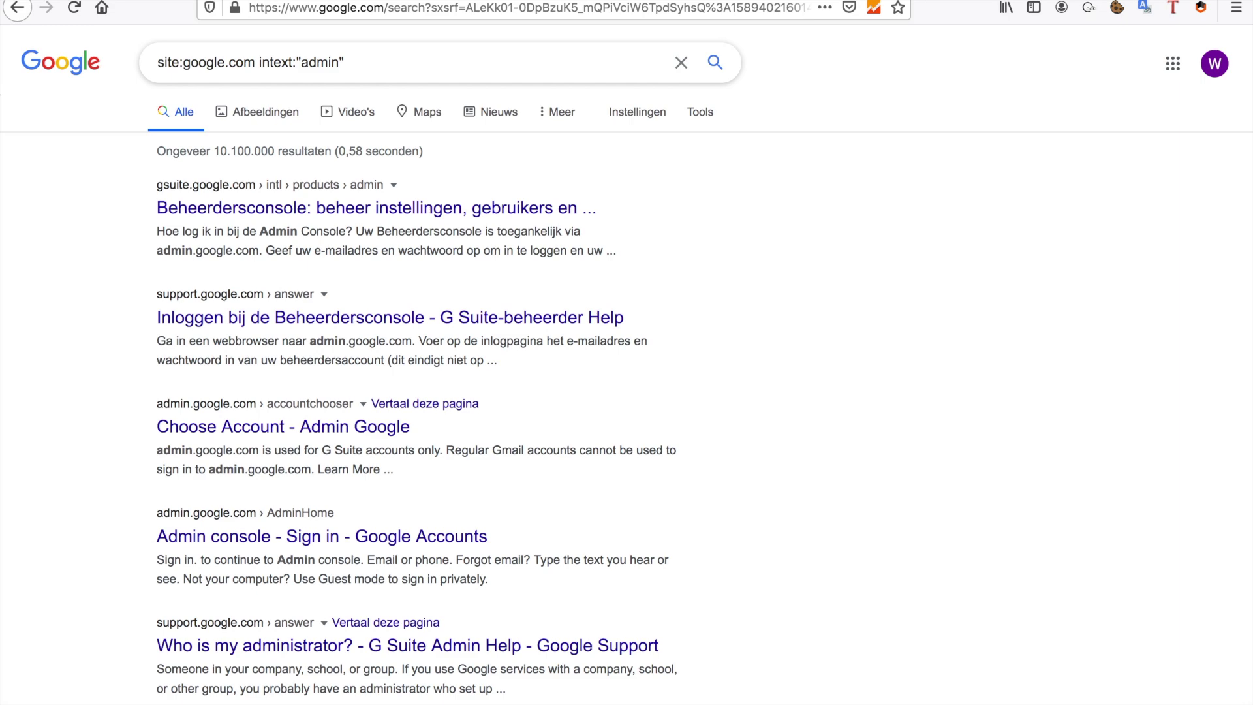
# - Switch the operator to inurl:"admin" and run Google's suggested corrected query
pyautogui.doubleClick(274, 62)
pyautogui.write('inurl')
pyautogui.press('Return')
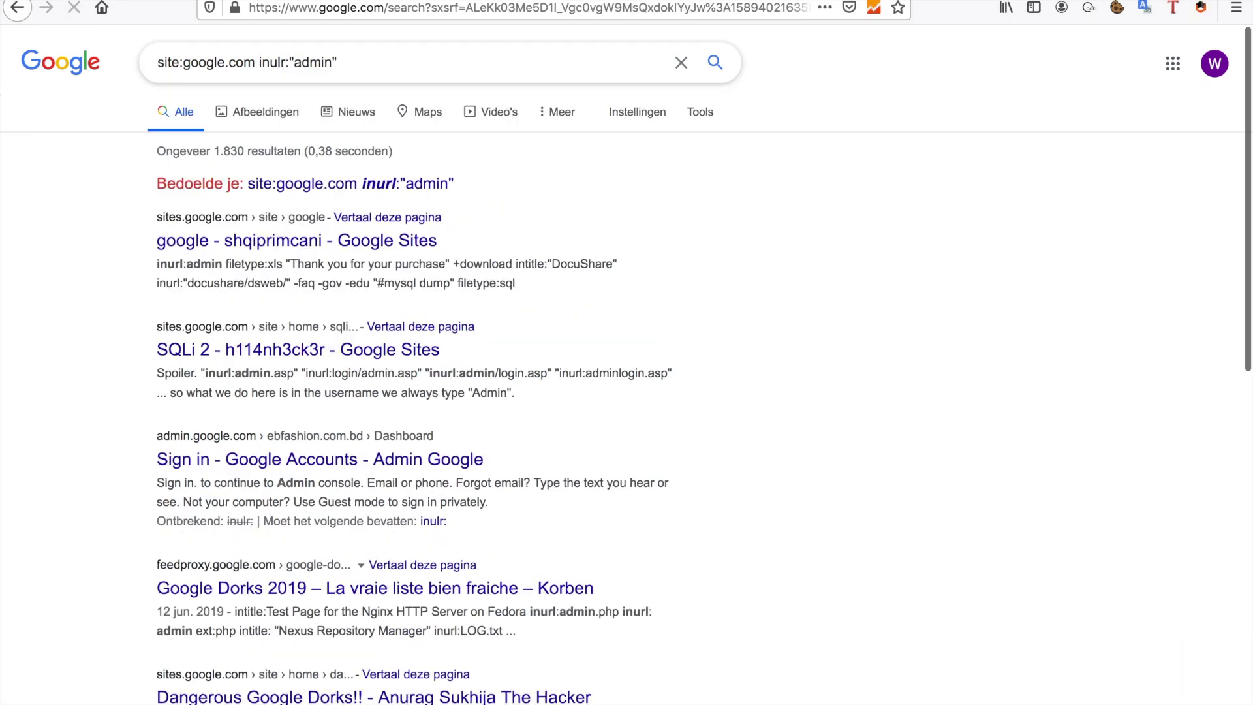
pyautogui.click(378, 183)
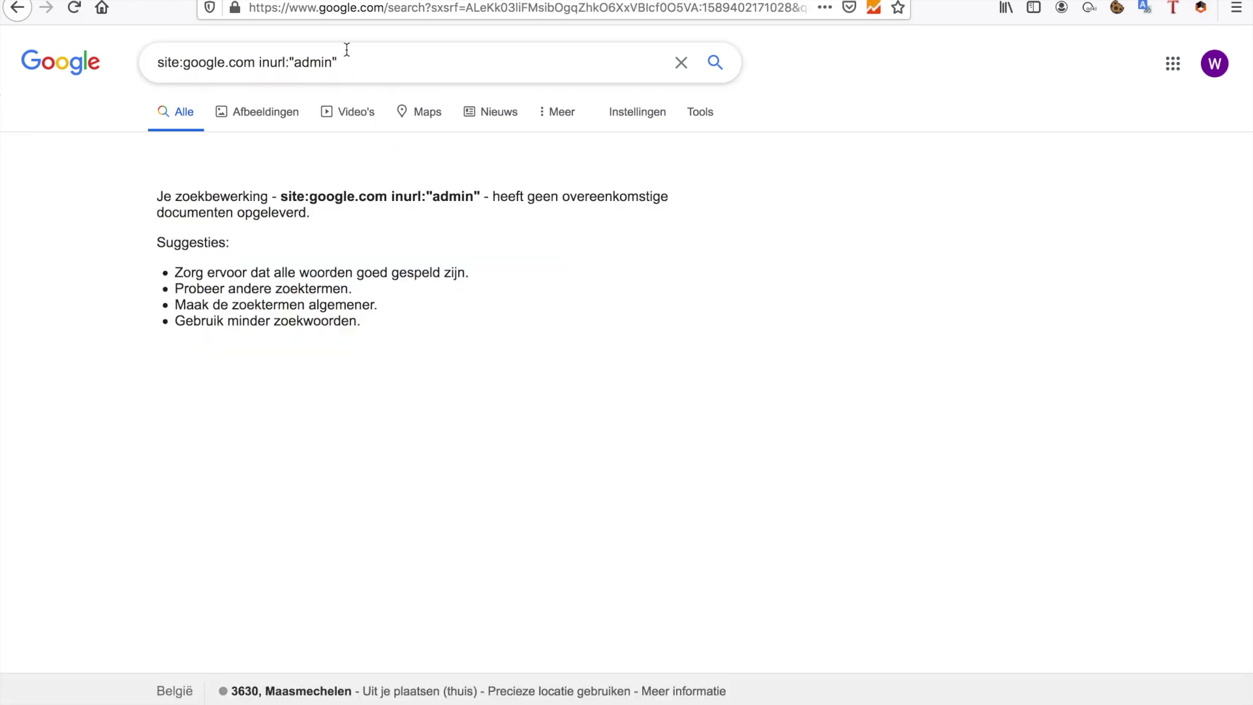
# - Replace admin with login for site:google.com inurl:"login", which finds nothing
pyautogui.doubleClick(326, 63)
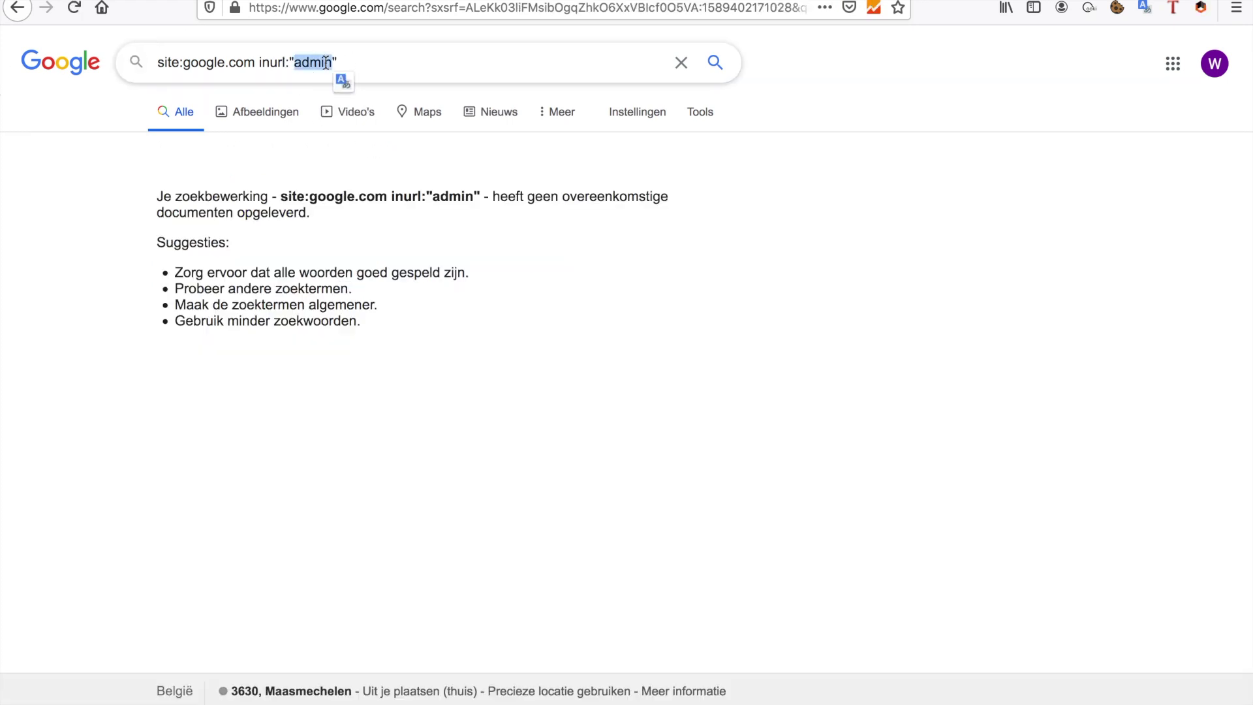
pyautogui.write('login')
pyautogui.press('Return')
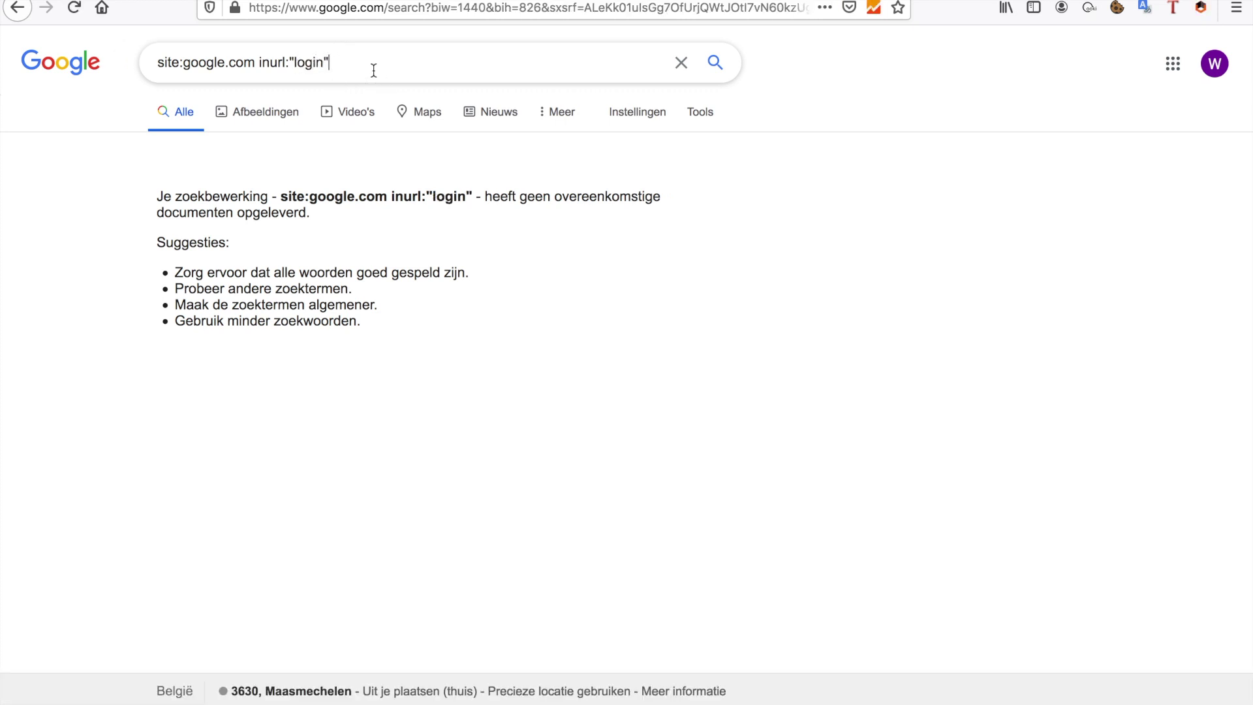
# - Change the URL term to portal.php, getting about 65 mostly Google Sites results
pyautogui.press('BackSpace')
pyautogui.press('BackSpace')
pyautogui.press('BackSpace')
pyautogui.press('BackSpace')
pyautogui.press('BackSpace')
pyautogui.press('BackSpace')
pyautogui.press('BackSpace')
pyautogui.write('portal')
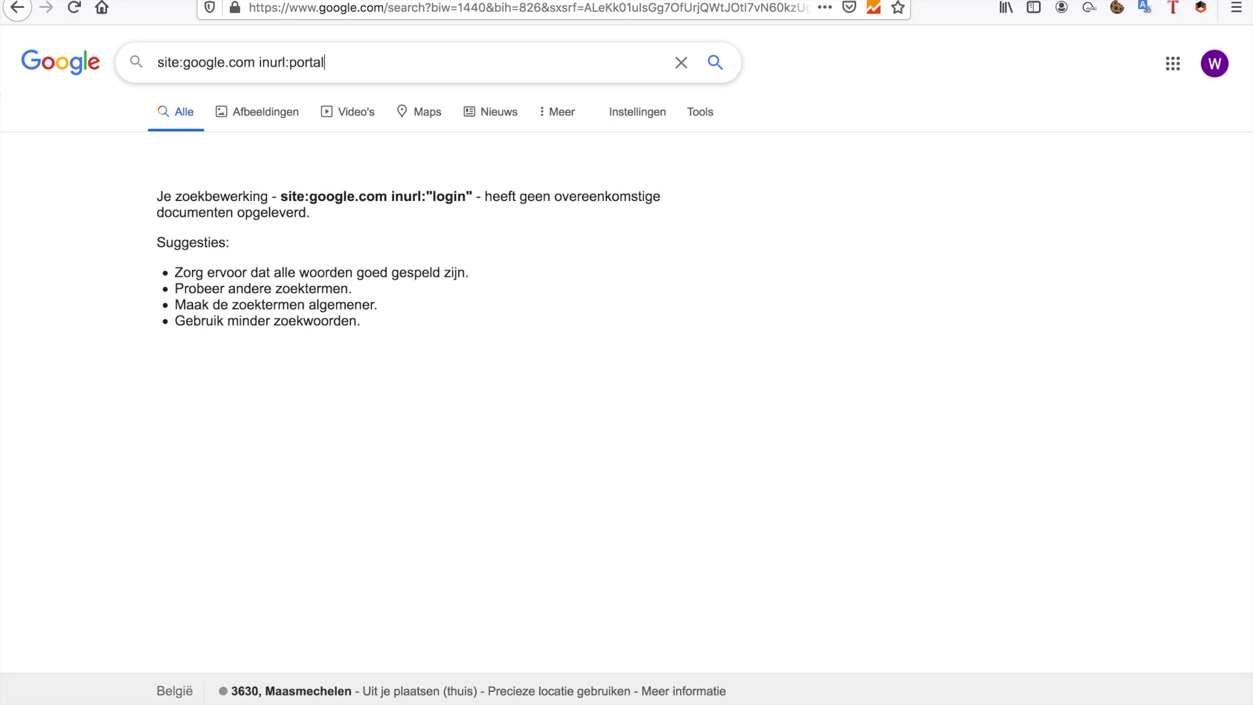
pyautogui.write('.php')
pyautogui.press('Return')
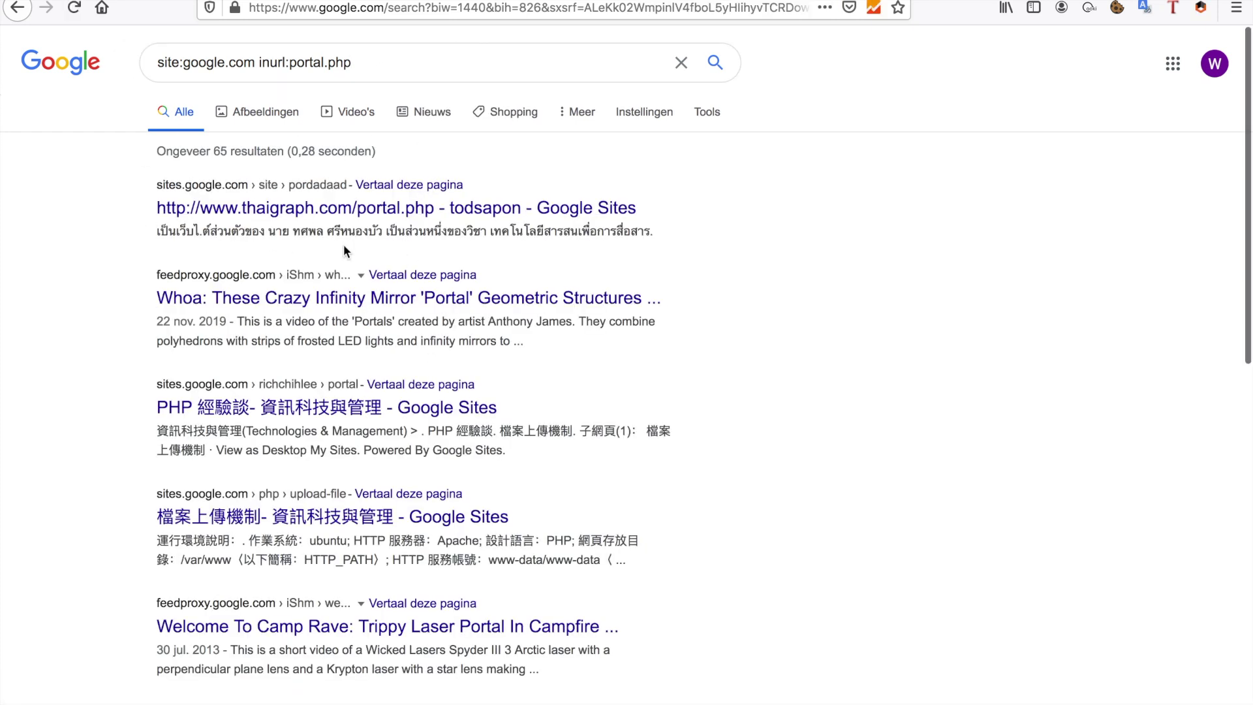
pyautogui.click(270, 209)
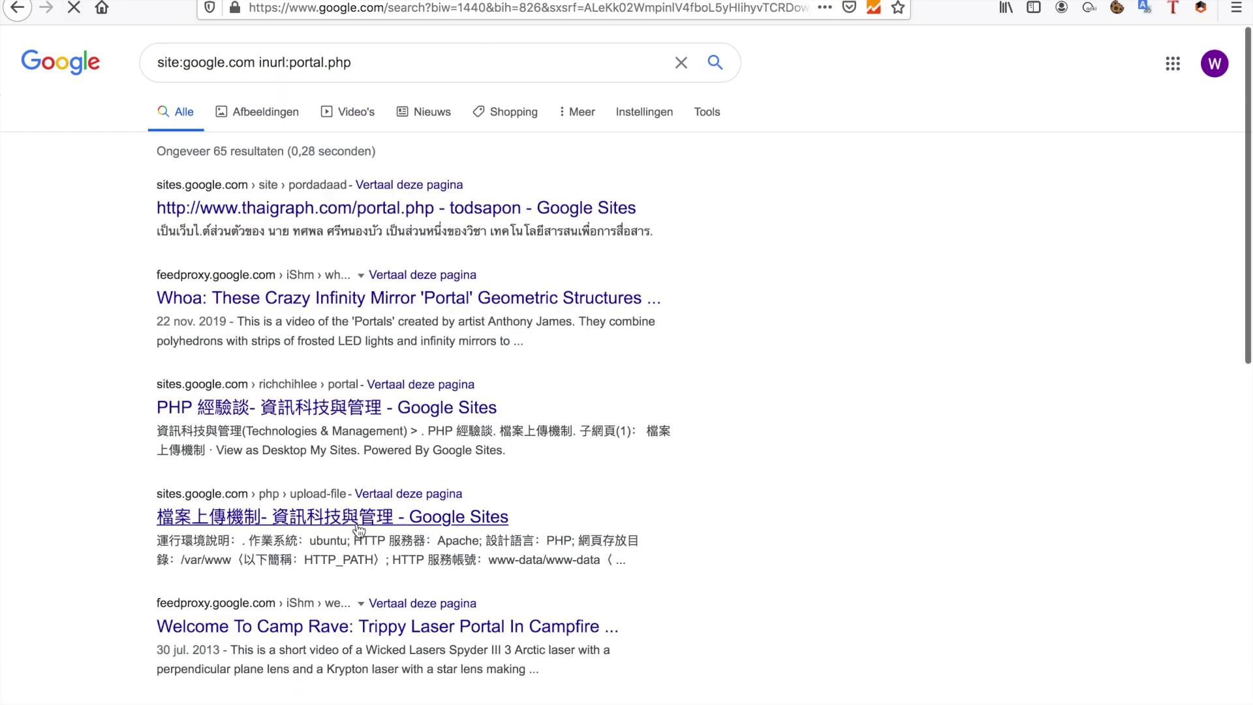
pyautogui.scroll(-4, 359, 528)
pyautogui.scroll(4, 420, 190)
# - Replace portal.php with register.php, yielding about 41 results led by a Stack Overflow question
pyautogui.click(415, 73)
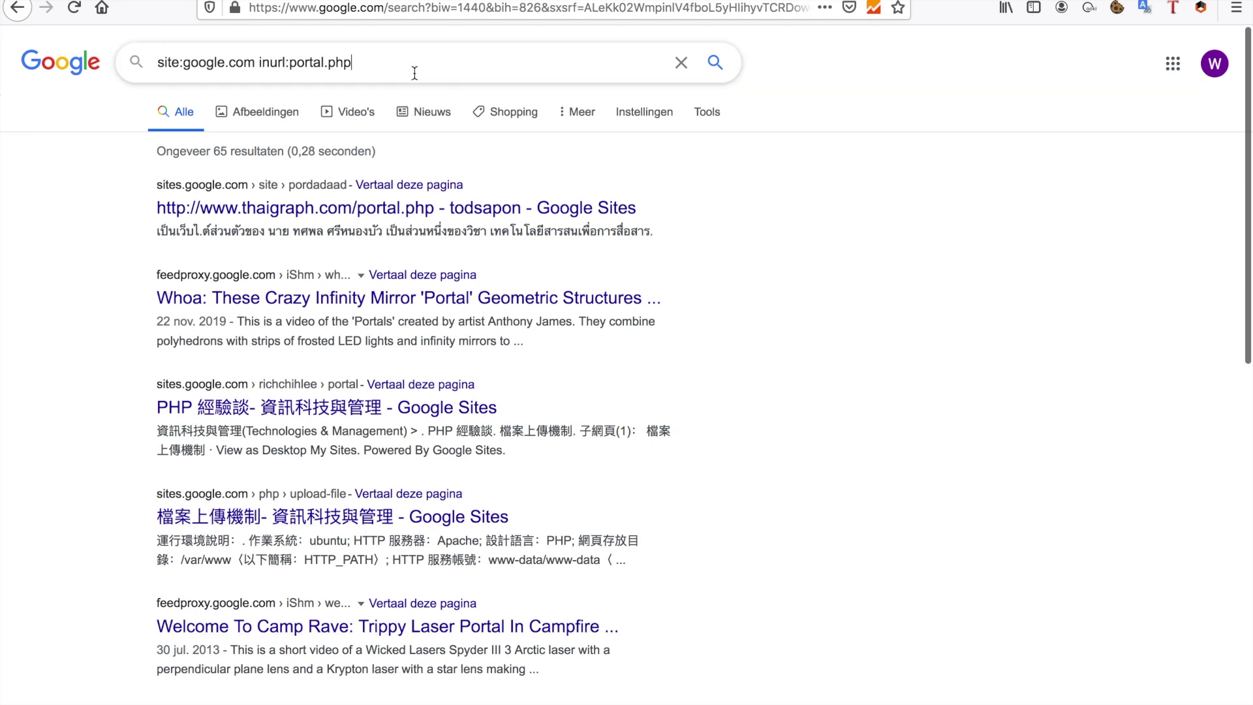
pyautogui.press('BackSpace')
pyautogui.press('BackSpace')
pyautogui.press('BackSpace')
pyautogui.press('BackSpace')
pyautogui.press('BackSpace')
pyautogui.press('BackSpace')
pyautogui.press('BackSpace')
pyautogui.press('BackSpace')
pyautogui.press('BackSpace')
pyautogui.press('BackSpace')
pyautogui.write('reg')
pyautogui.write('ste')
pyautogui.press('BackSpace')
pyautogui.press('BackSpace')
pyautogui.press('BackSpace')
pyautogui.write('ister.php')
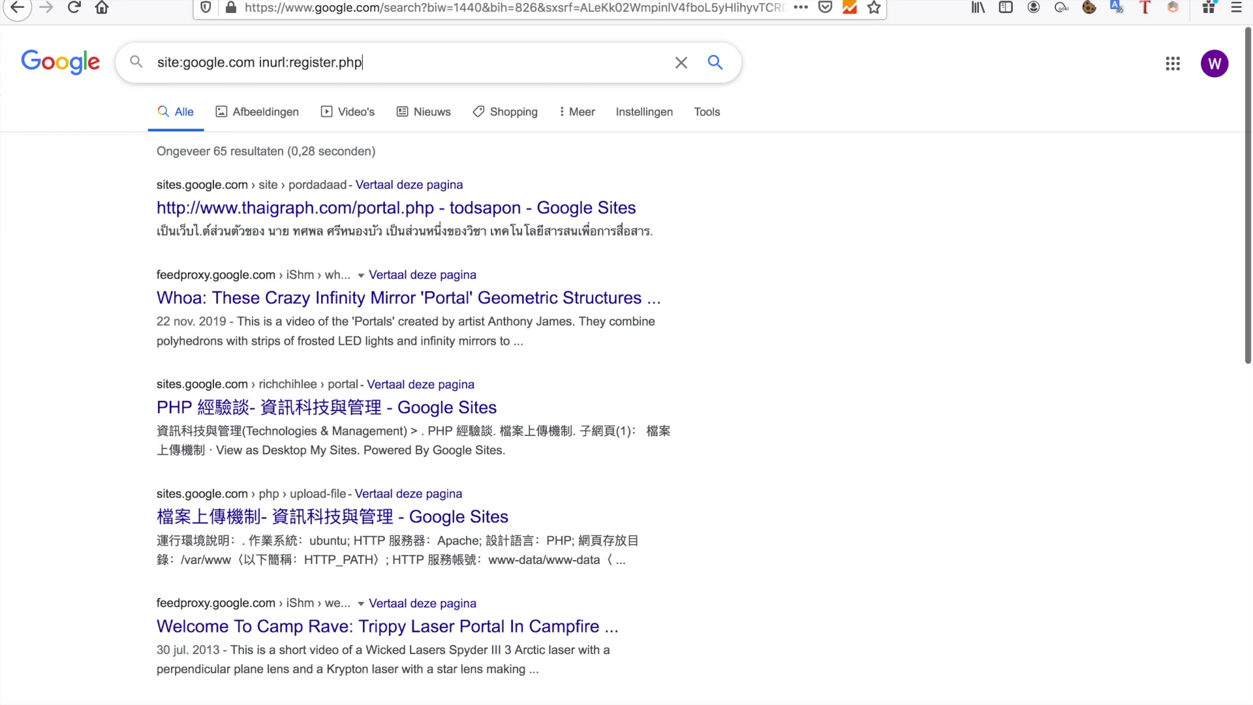
pyautogui.press('Return')
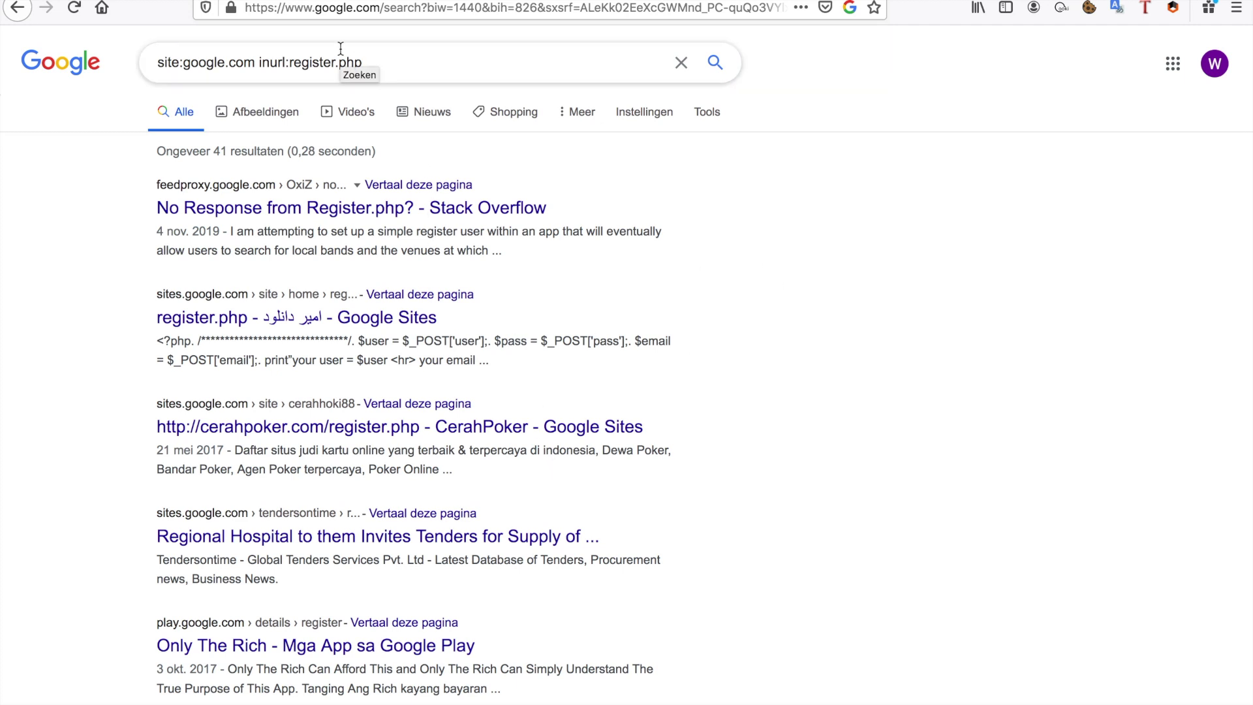
pyautogui.doubleClick(281, 60)
# - Search site:google.com intext:"index of /", returning about 910,000 results
pyautogui.write('intext')
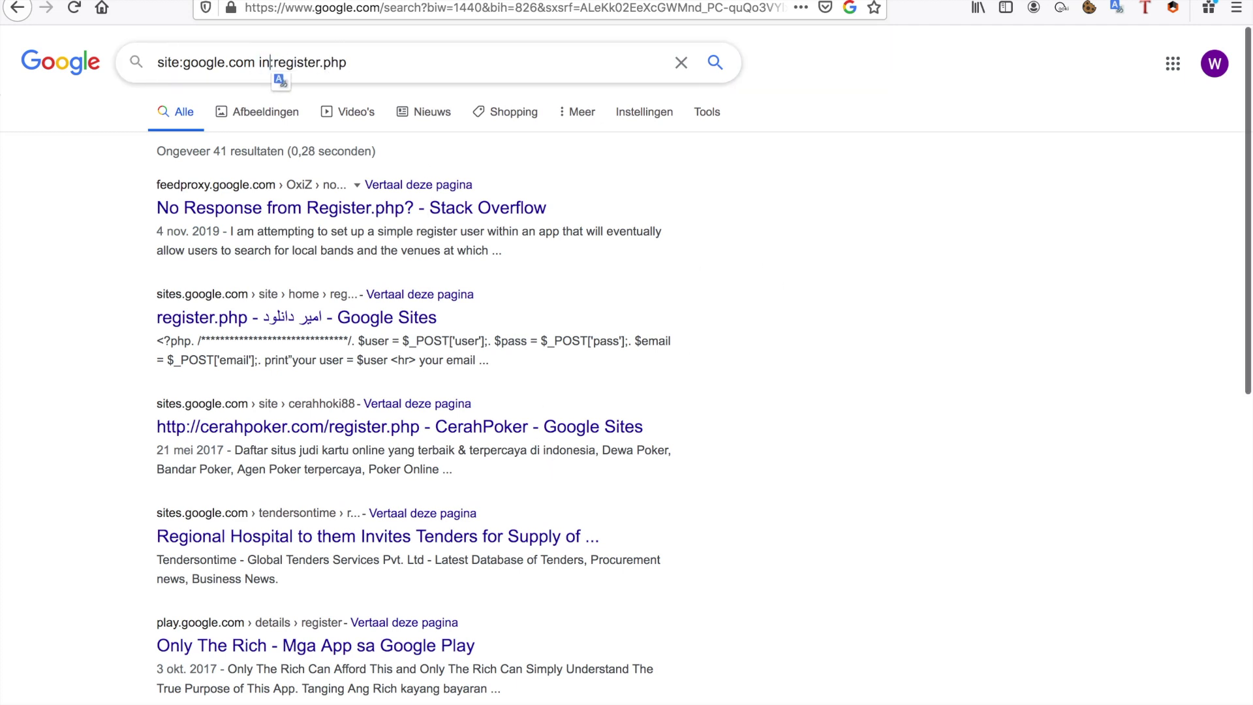
pyautogui.moveTo(296, 62); pyautogui.dragTo(726, 71)
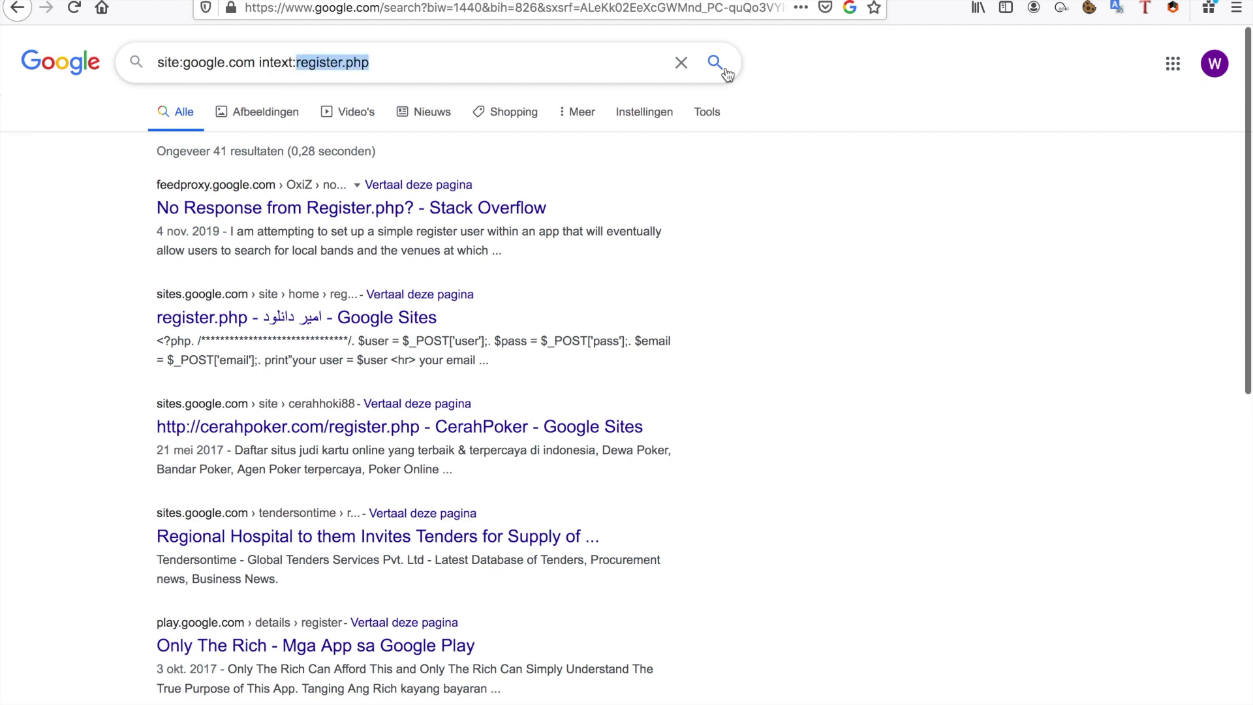
pyautogui.press('BackSpace')
pyautogui.write('"')
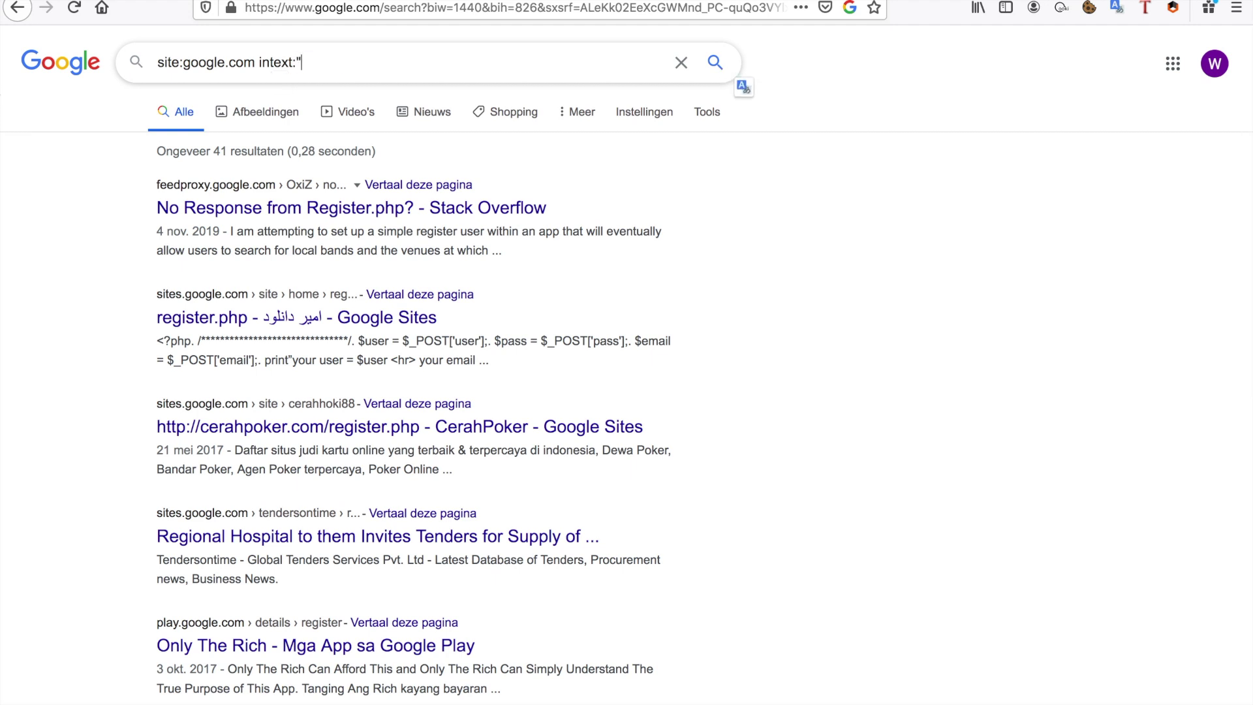
pyautogui.write('index of ')
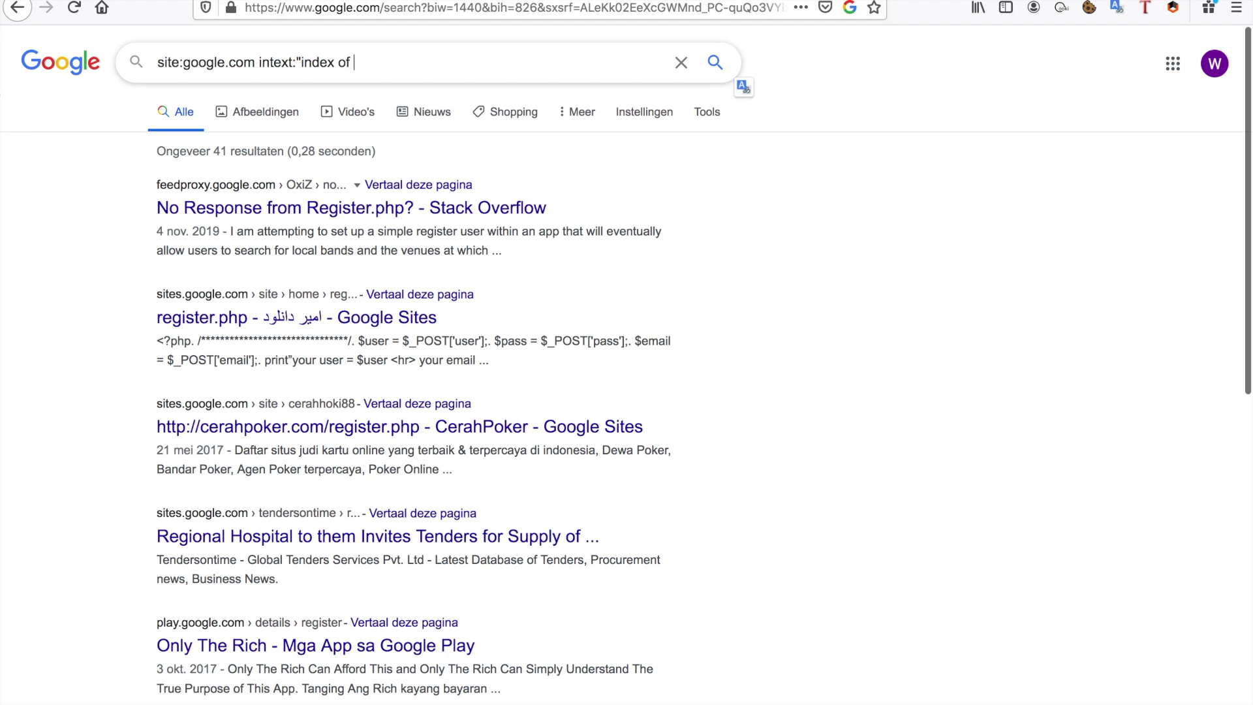
pyautogui.write('/"')
pyautogui.press('Return')
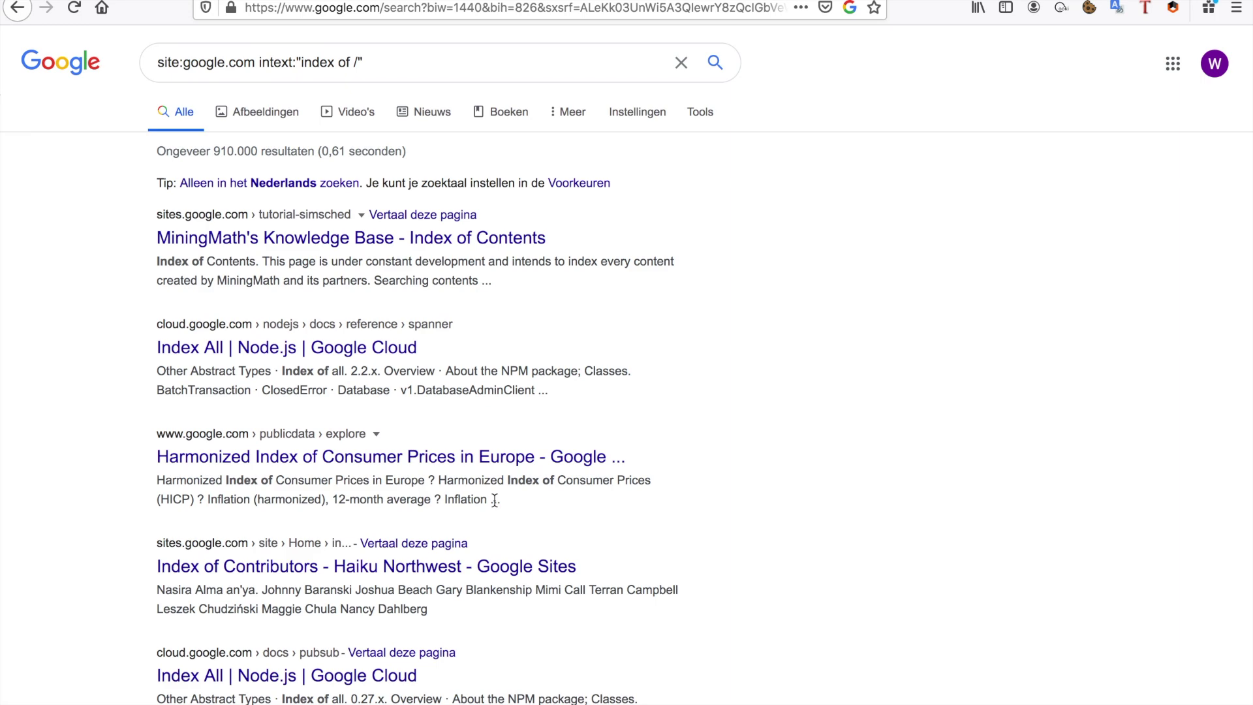
# - In a new tab, search 'google dork cheat sheet' and open the GitHub Gist cheatsheet
pyautogui.hotkey('ctrl', 't')
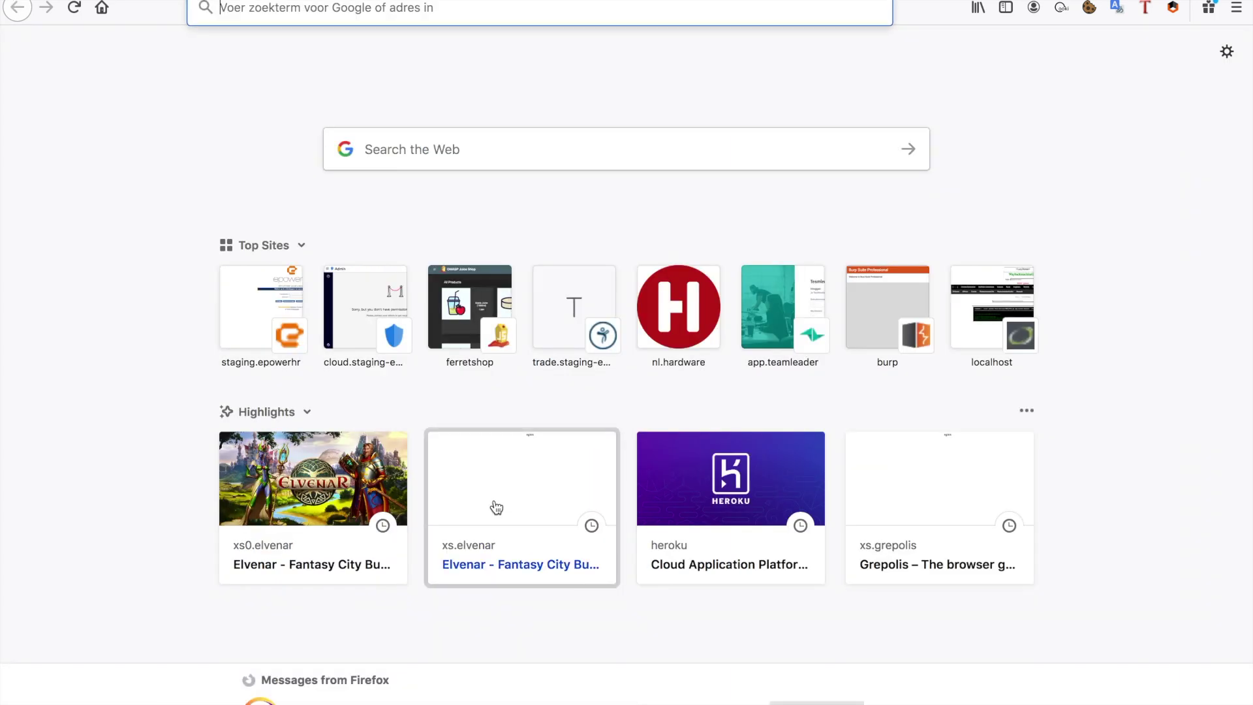
pyautogui.write('googgl')
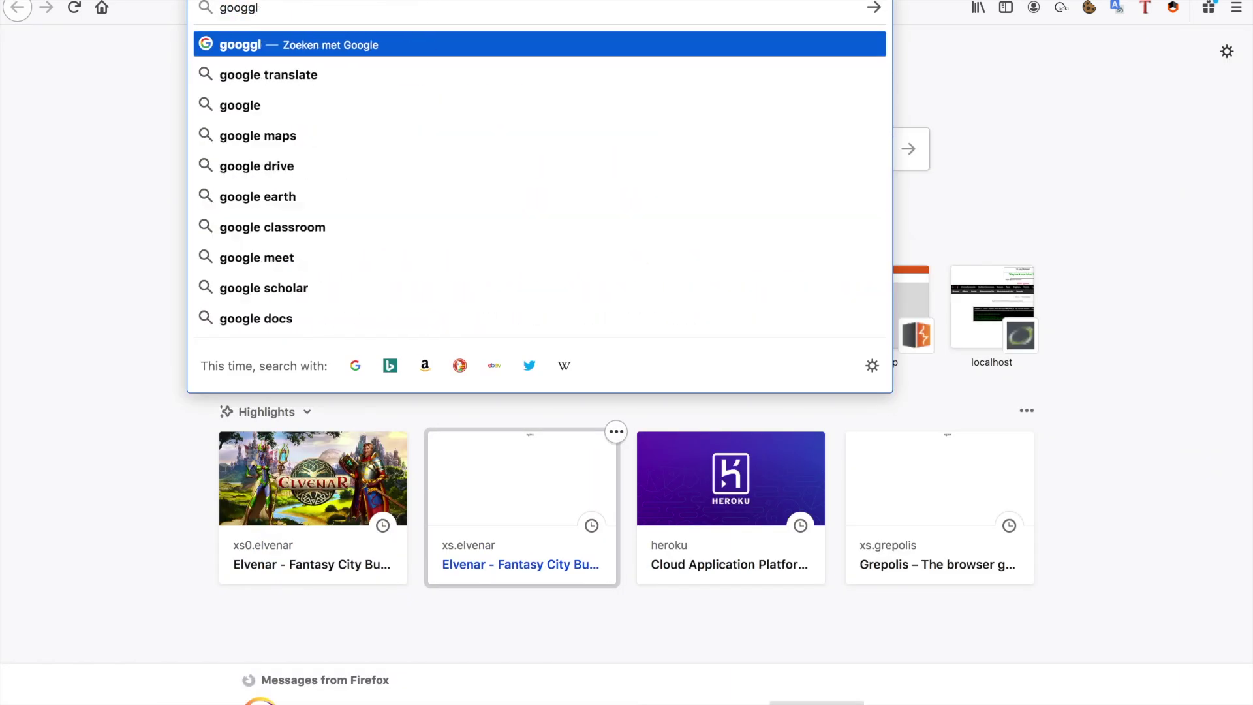
pyautogui.press('BackSpace')
pyautogui.press('BackSpace')
pyautogui.write('le dork chea')
pyautogui.write('t sheet')
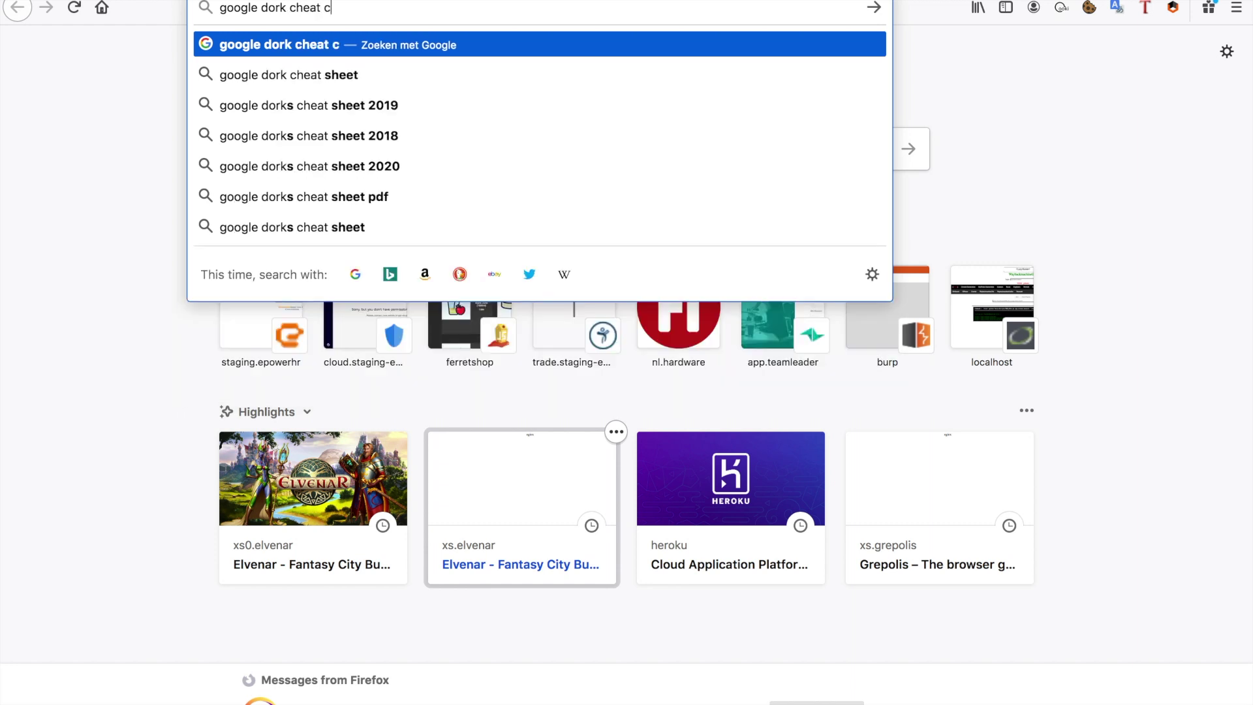
pyautogui.press('Return')
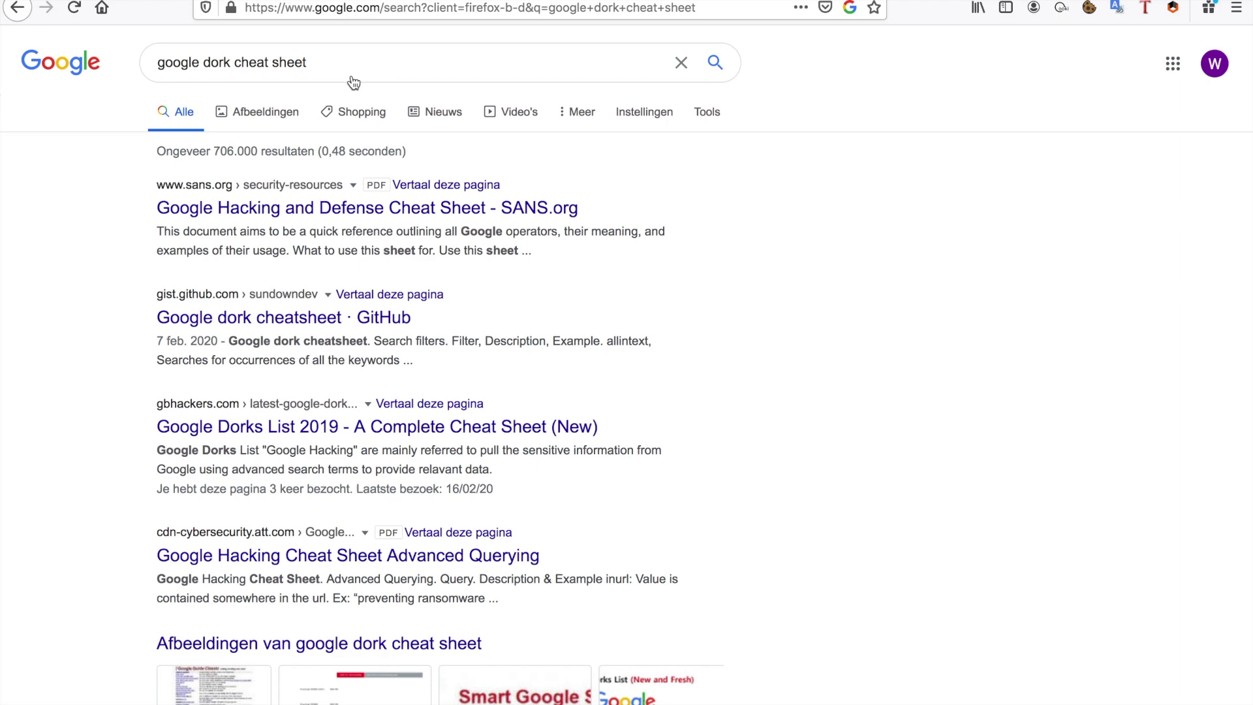
pyautogui.click(300, 329)
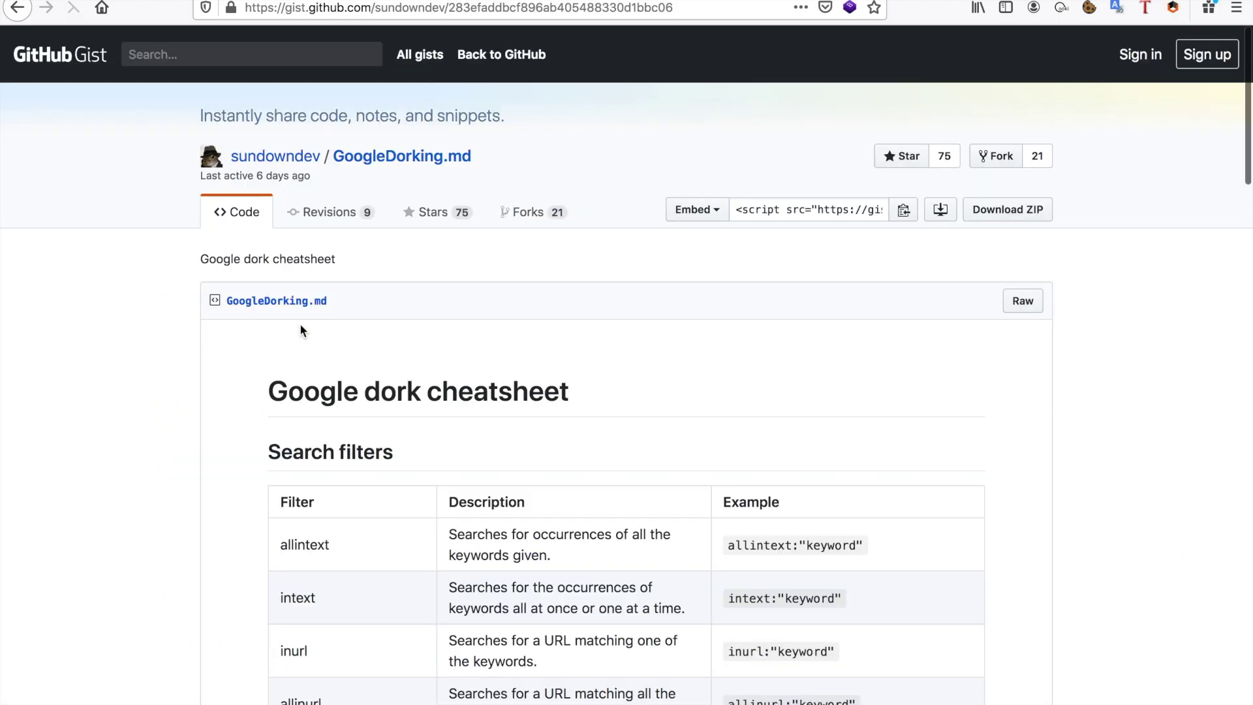
# - Scroll through the cheatsheet's filter table (allintext, inurl, site, filetype, cache) and example dorks
pyautogui.scroll(-9, 562, 558)
pyautogui.scroll(-20, 562, 558)
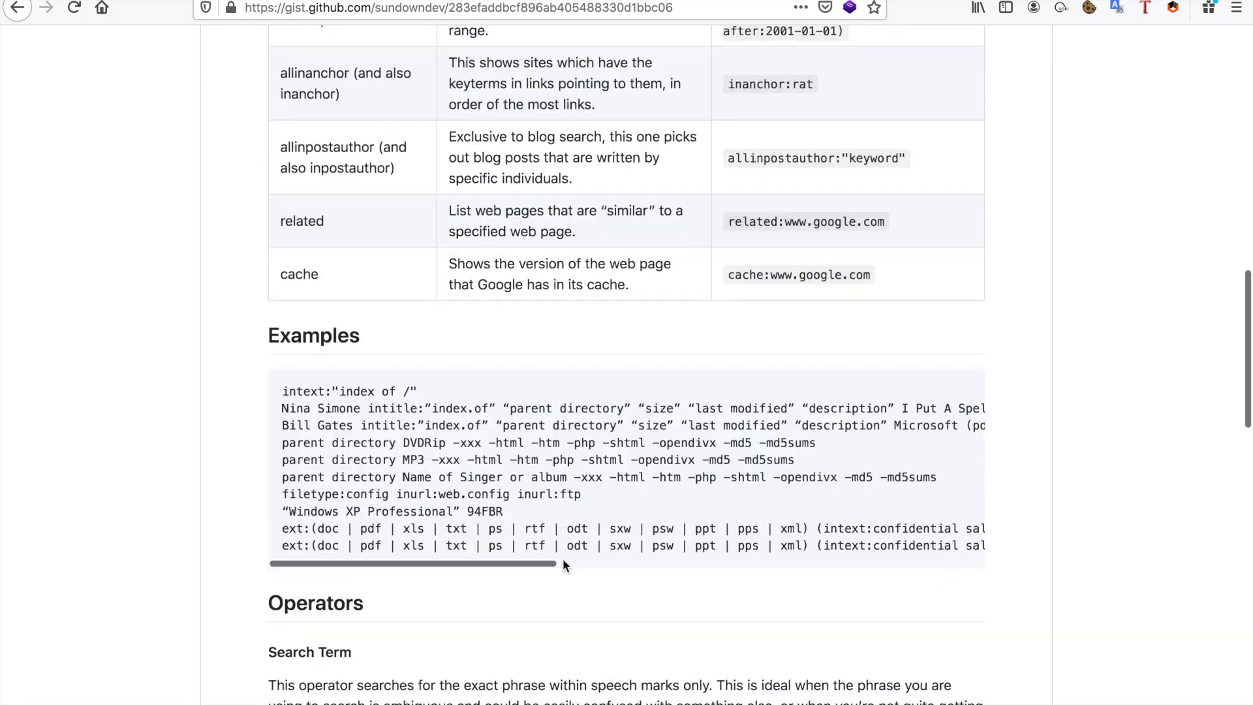
pyautogui.scroll(20, 450, 331)
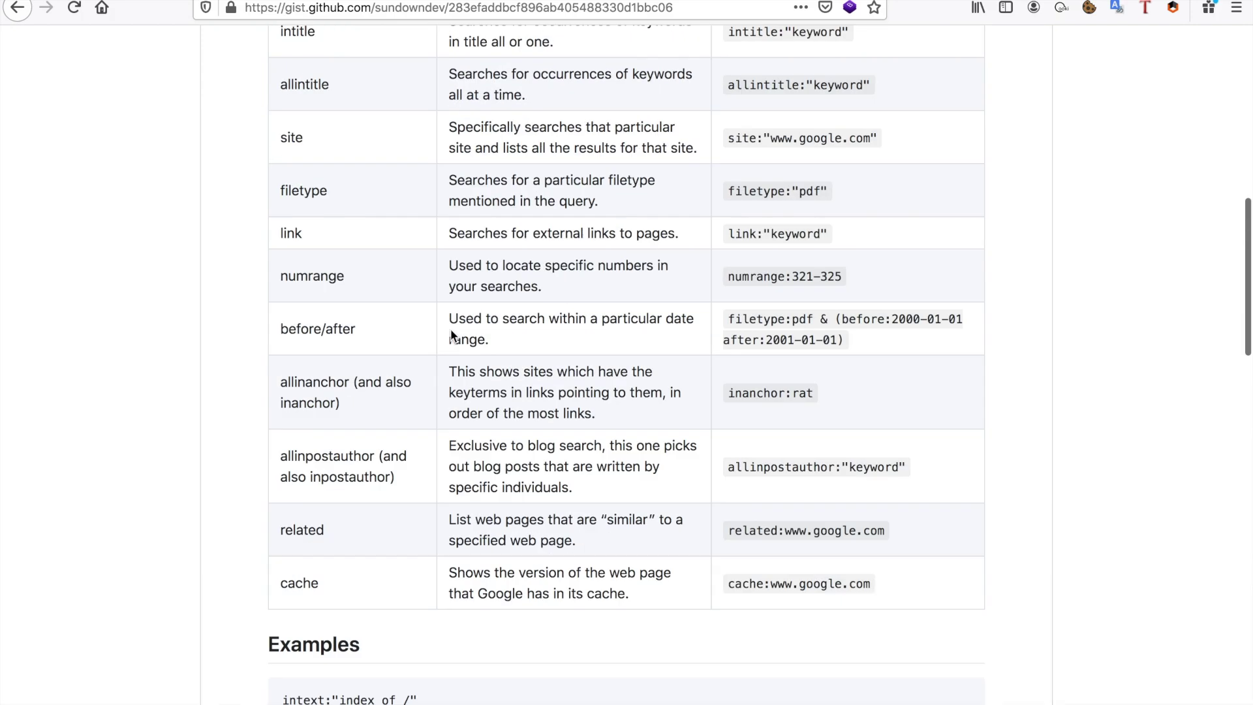
pyautogui.scroll(-5, 388, 427)
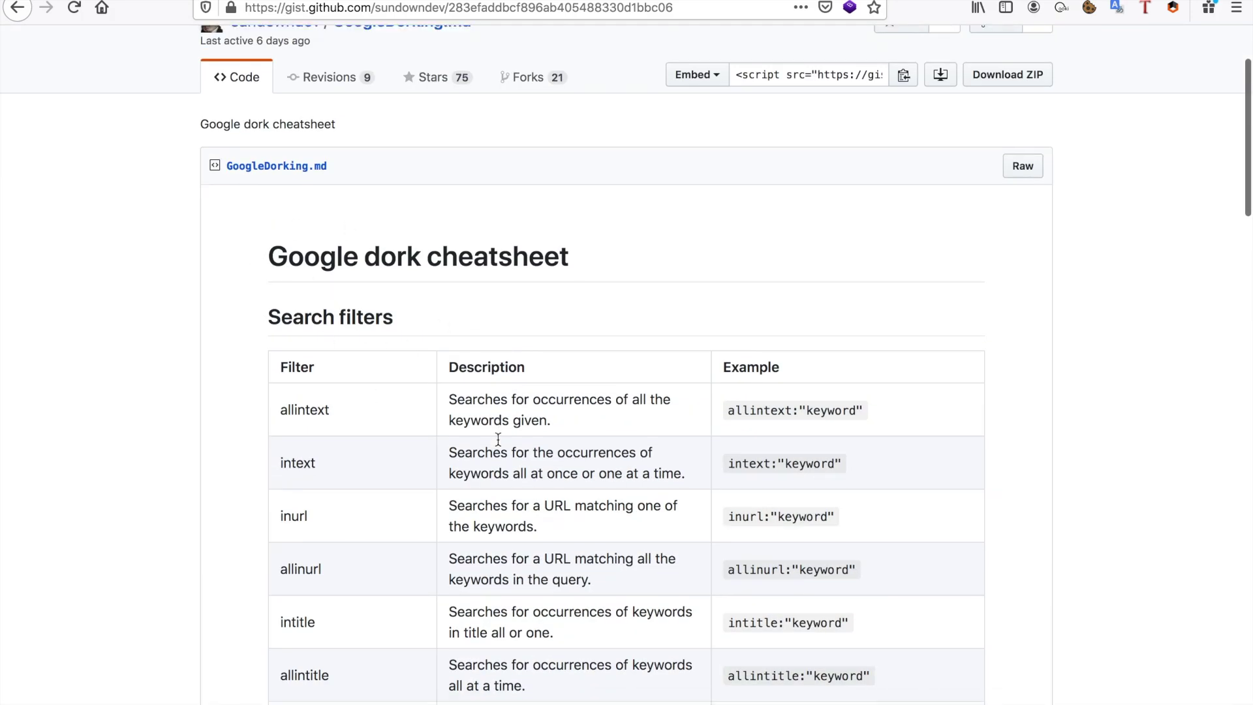